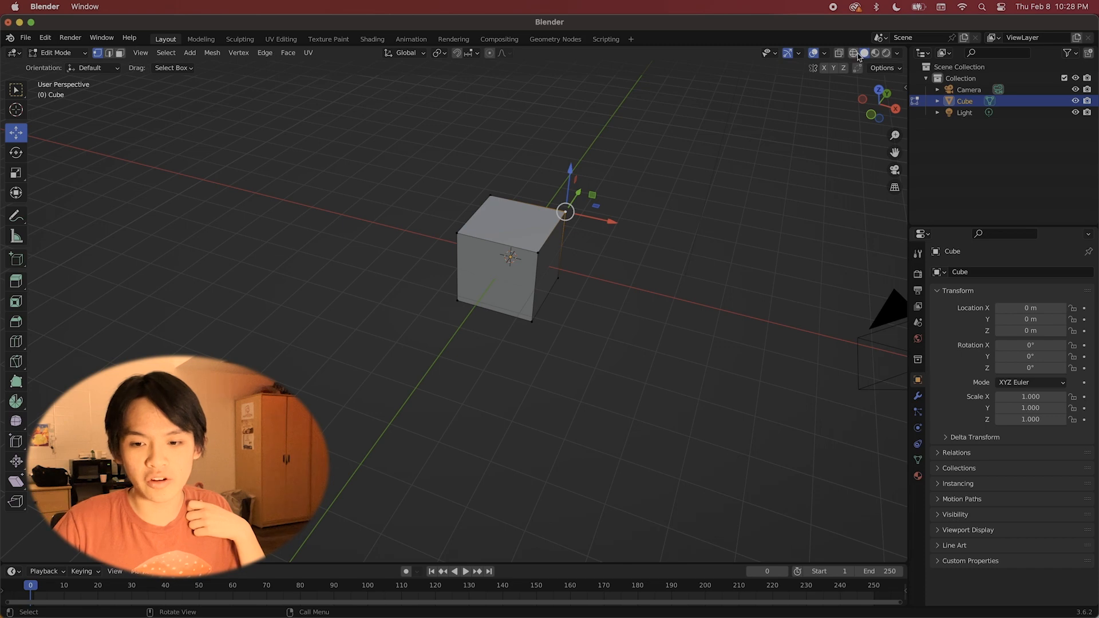
Step: Display the mesh in wireframe shading and try moving the whole cube with the Move tool, undoing the move
click(851, 57)
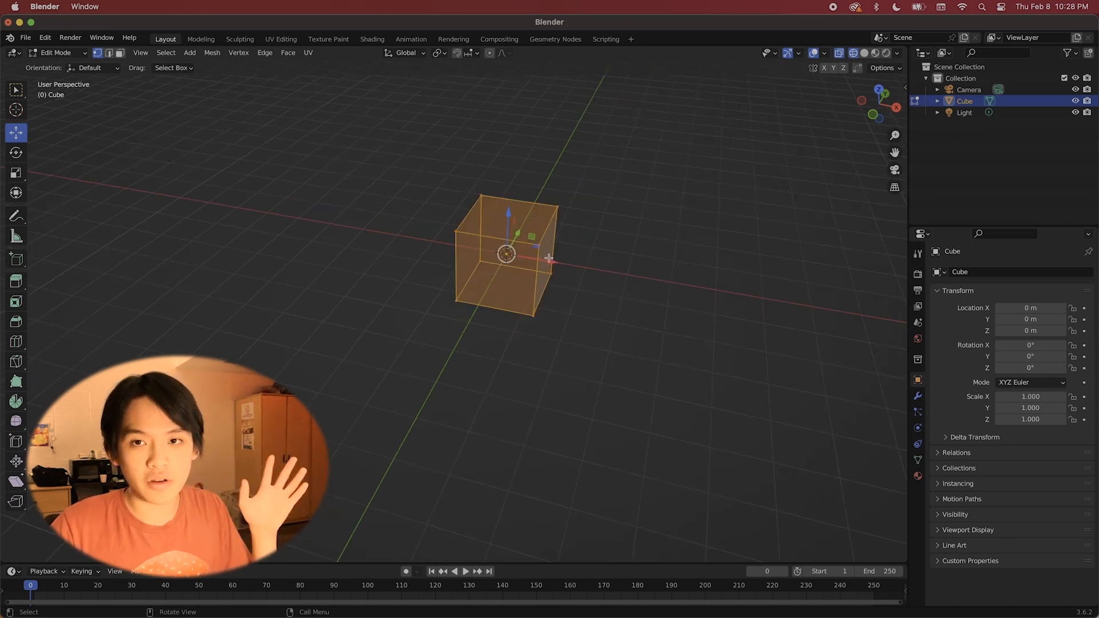
mouse_move(551, 257)
mouse_down()
mouse_move(488, 259)
mouse_move(550, 272)
mouse_move(553, 200)
mouse_move(533, 264)
mouse_up()
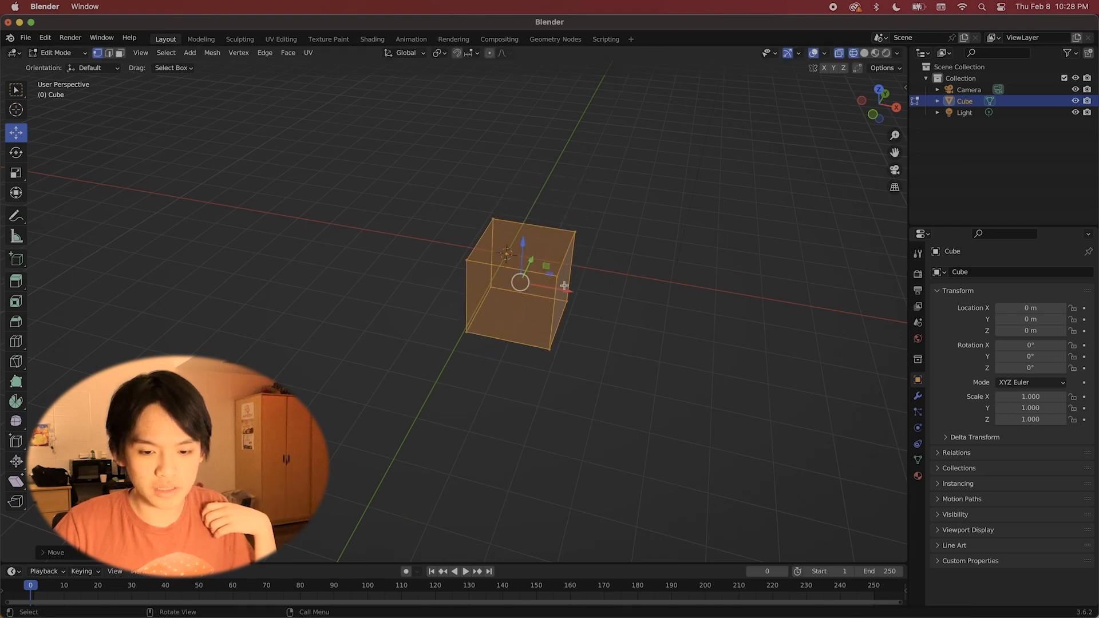
key(super+z)
key(super+z)
Step: Try rotating the whole cube freely with the Rotate tool, undoing the rotation
click(10, 152)
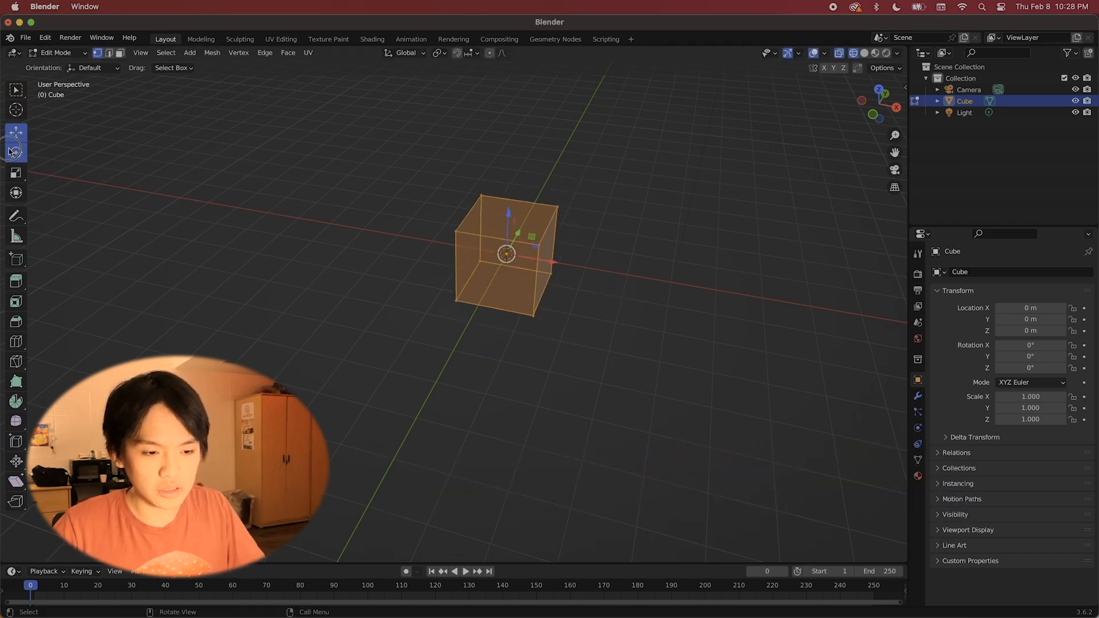
drag(506, 244, 453, 202)
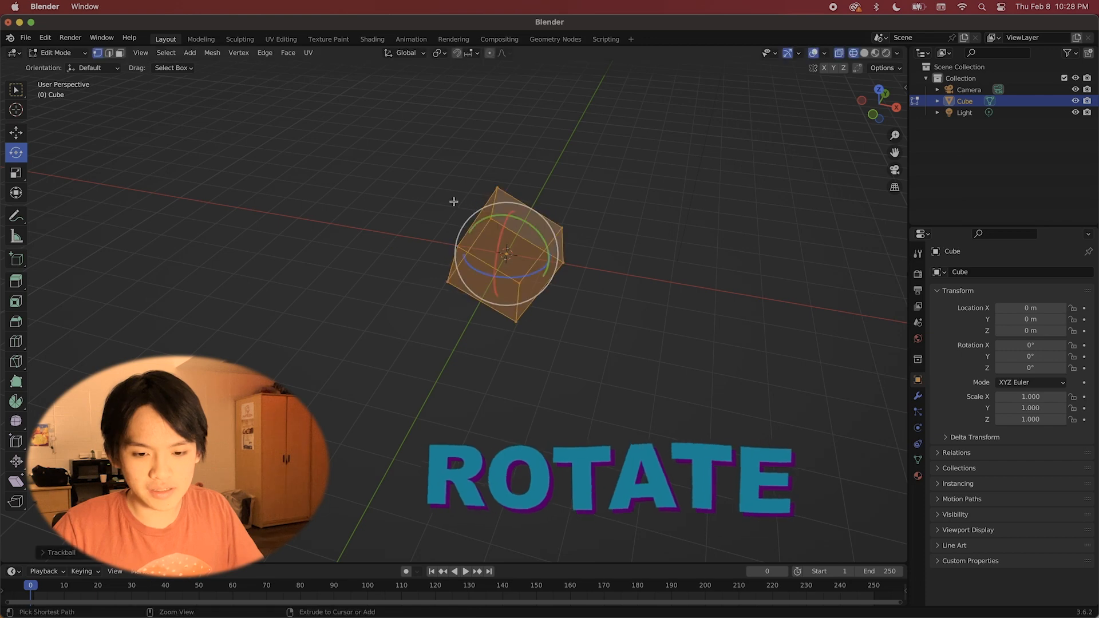
key(super+z)
Step: Try scaling the whole cube along the Y axis and within the XZ plane, undoing each scale
click(16, 173)
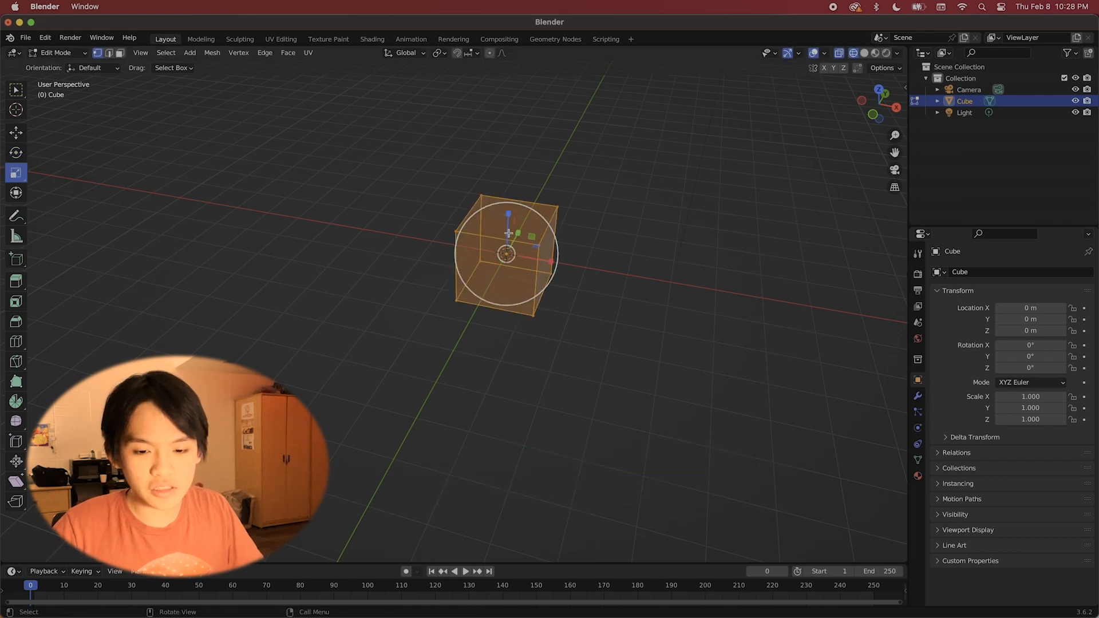
drag(518, 234, 610, 268)
key(super+z)
key(super+z)
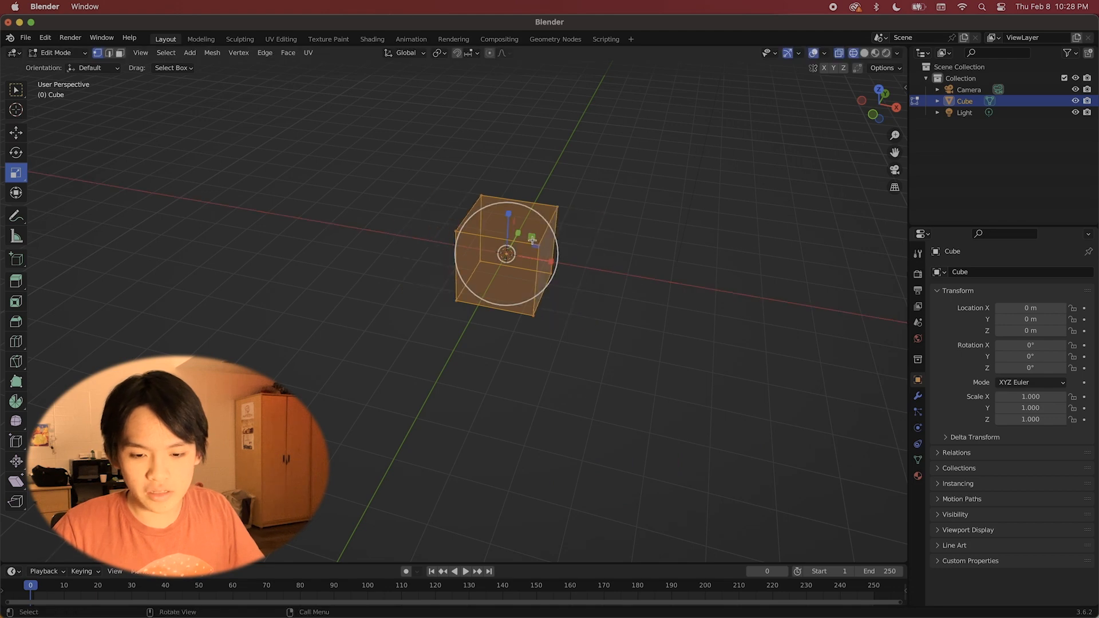
drag(532, 240, 643, 235)
key(super+z)
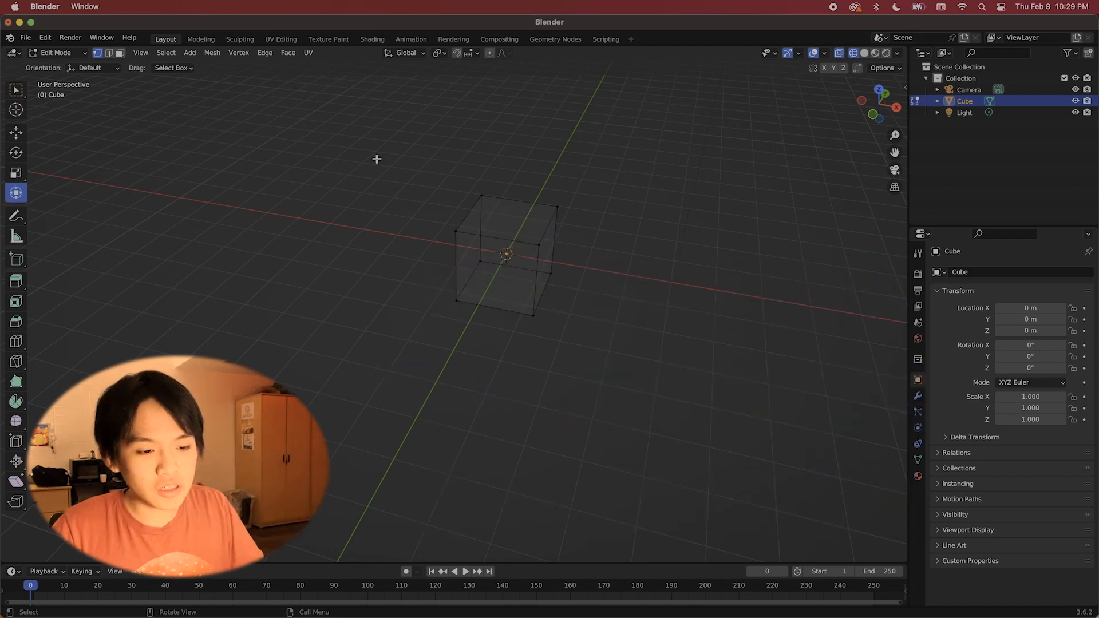
Step: Select all of the cube's vertices and try stretching it along Z with the Transform tool, undoing the stretch
drag(376, 158, 734, 400)
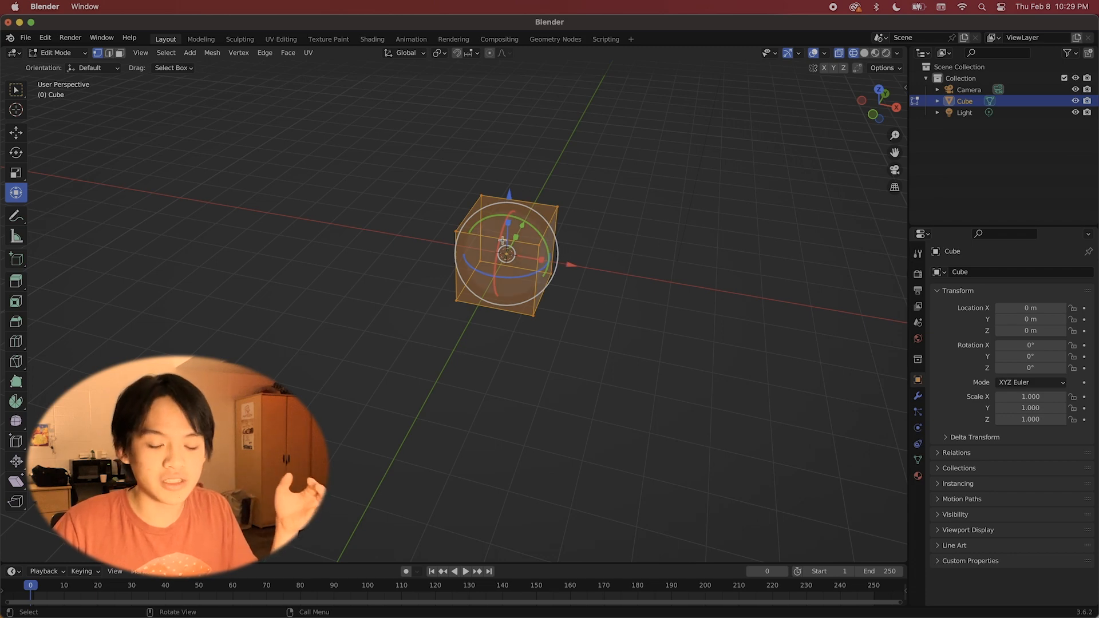
mouse_move(510, 225)
mouse_down()
mouse_move(510, 199)
mouse_move(515, 210)
mouse_up()
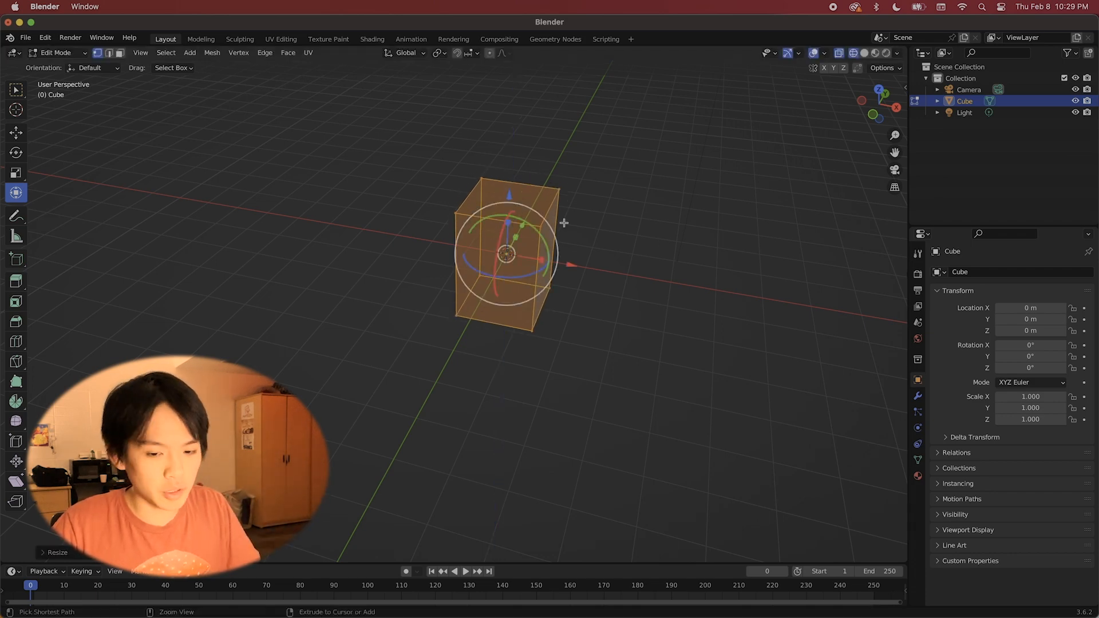
key(super+z)
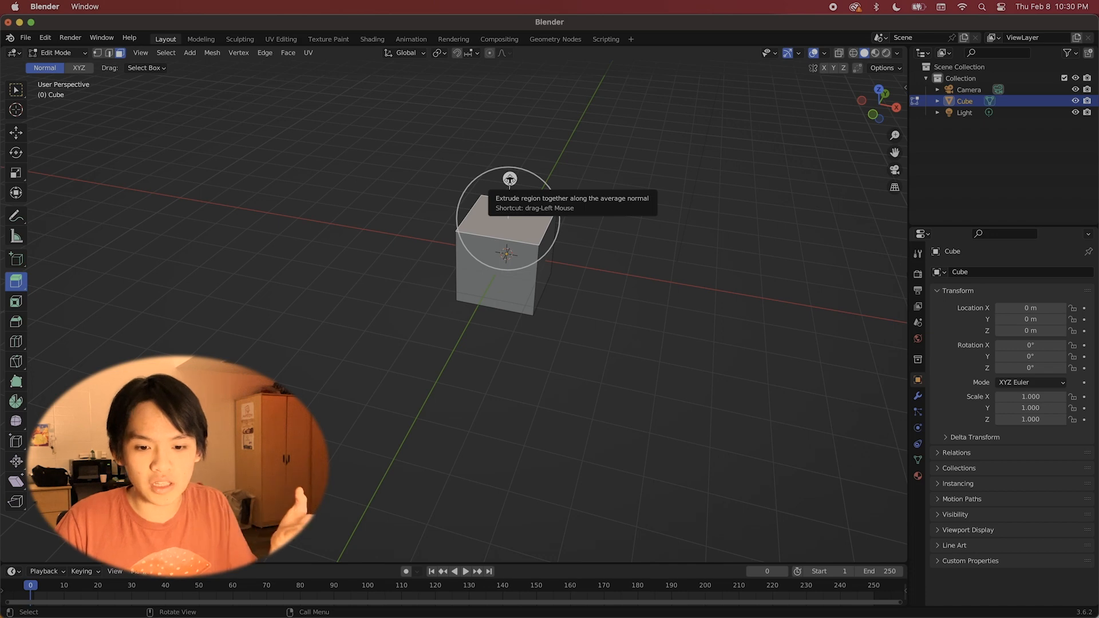
Step: Extrude the cube's top face upward to make a taller block, leaving nothing selected
drag(509, 179, 507, 102)
click(230, 172)
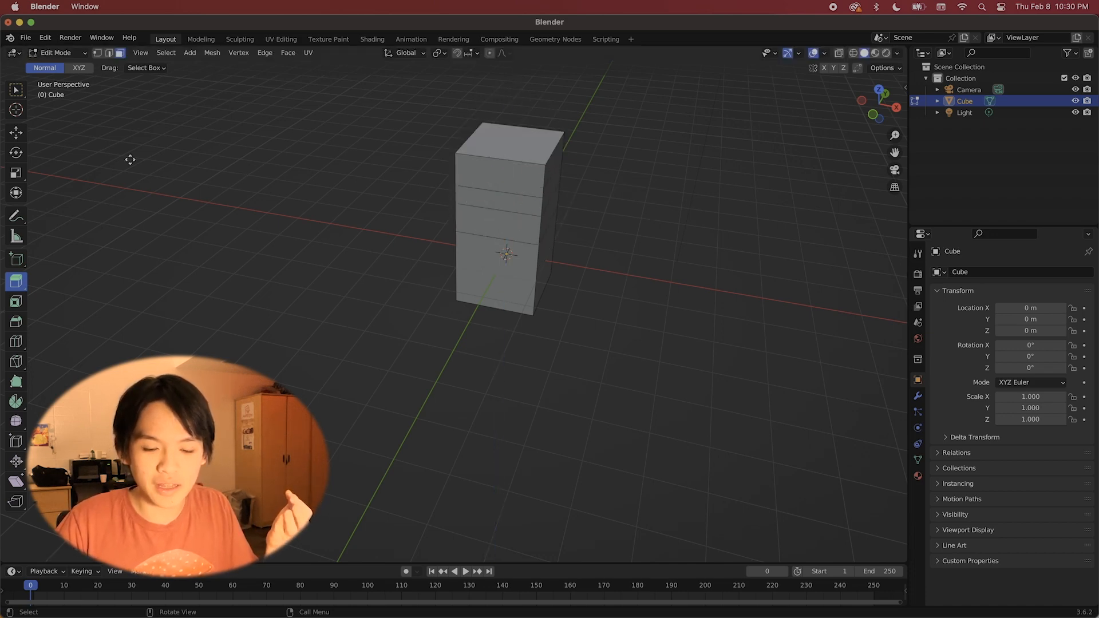
Step: Select the uppermost front face of the block and try moving it away from the body with the Transform tool
click(16, 91)
click(511, 173)
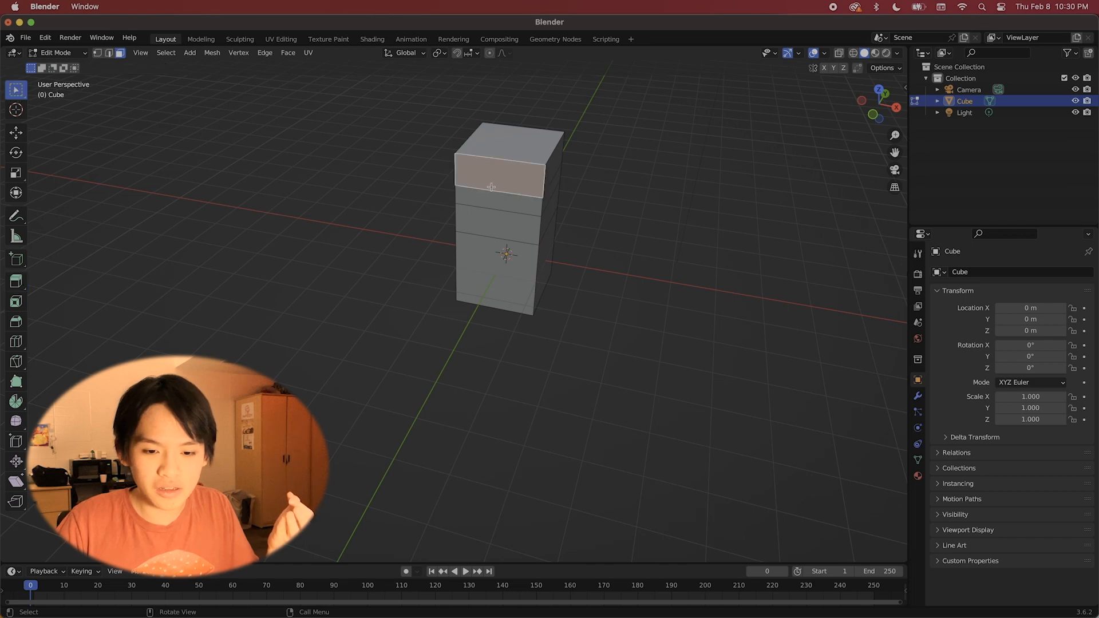
click(16, 193)
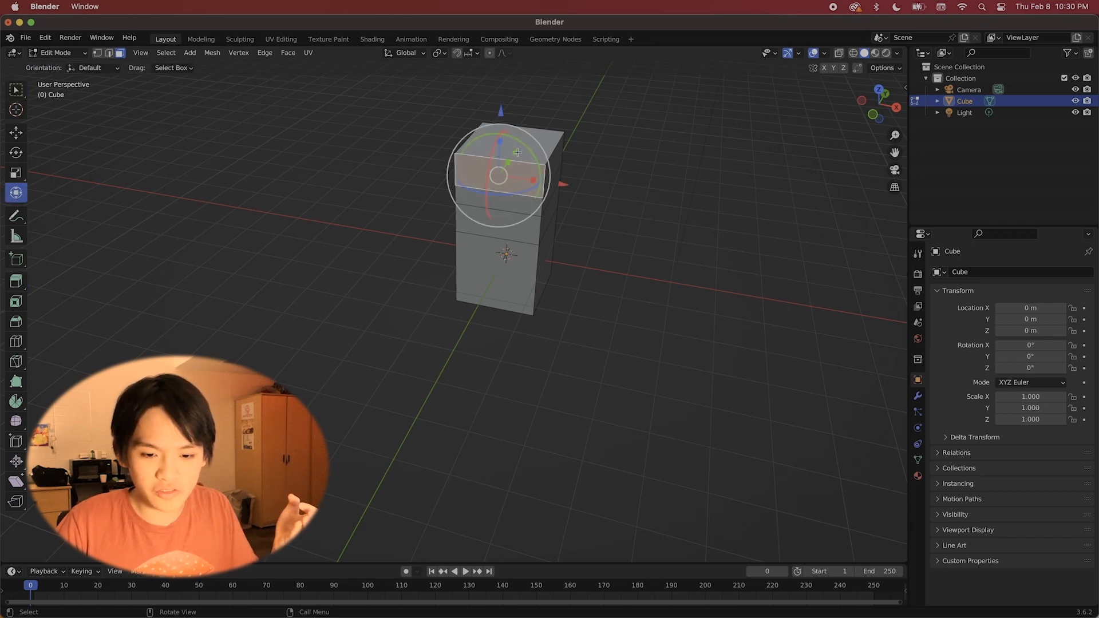
drag(517, 152, 486, 192)
scroll(523, 208, down, 5)
scroll(523, 208, left, 5)
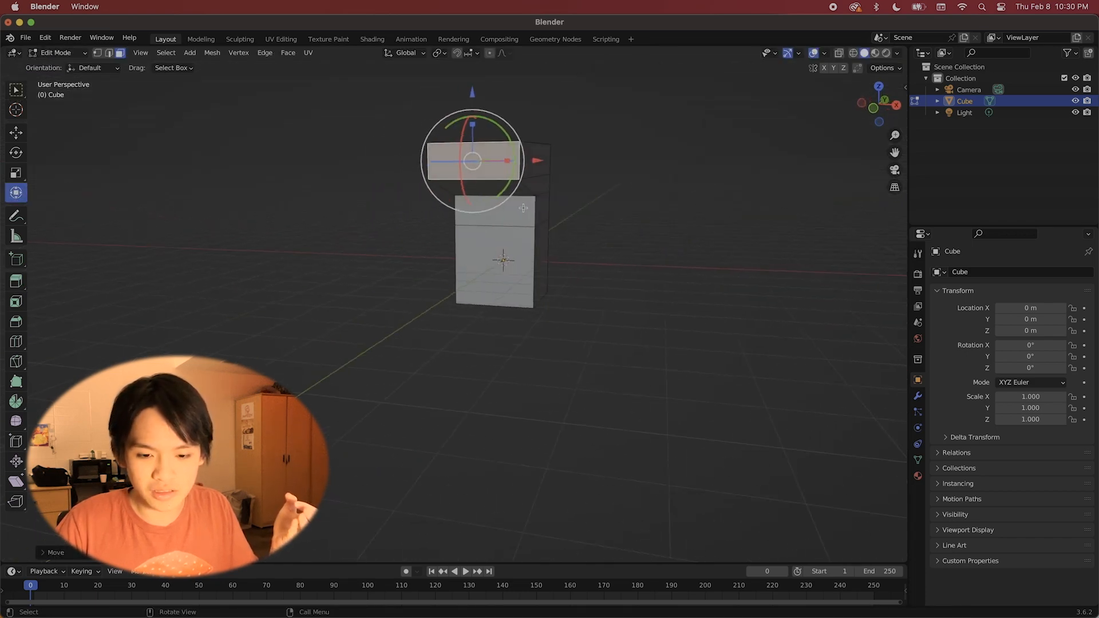
scroll(523, 208, up, 5)
Step: Inset the lowest front face of the block to form a smaller face inside it
click(16, 302)
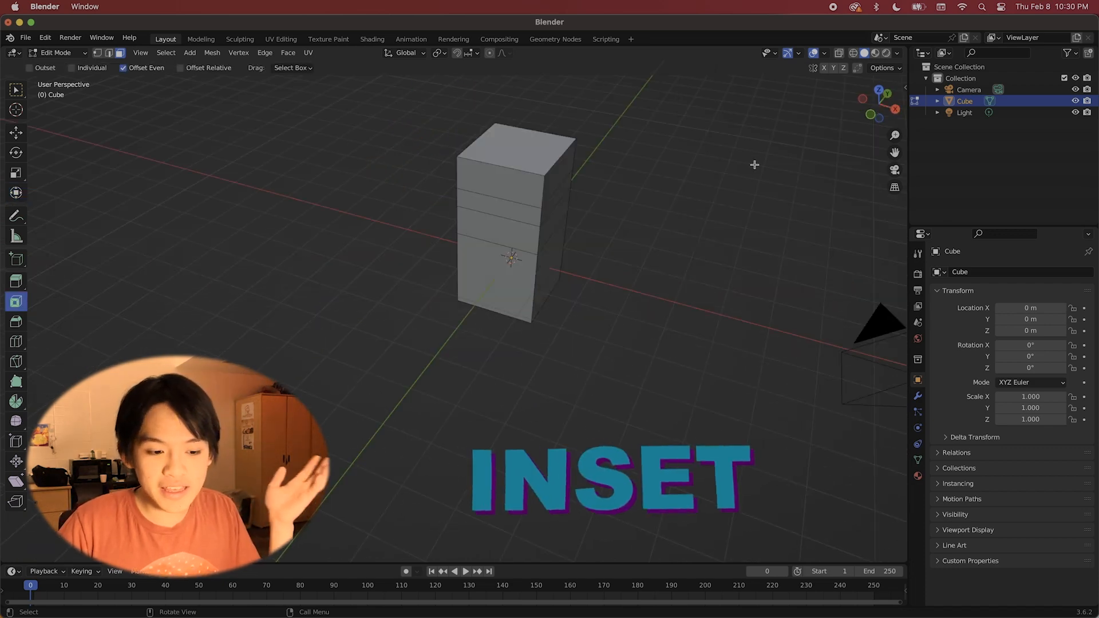
click(515, 266)
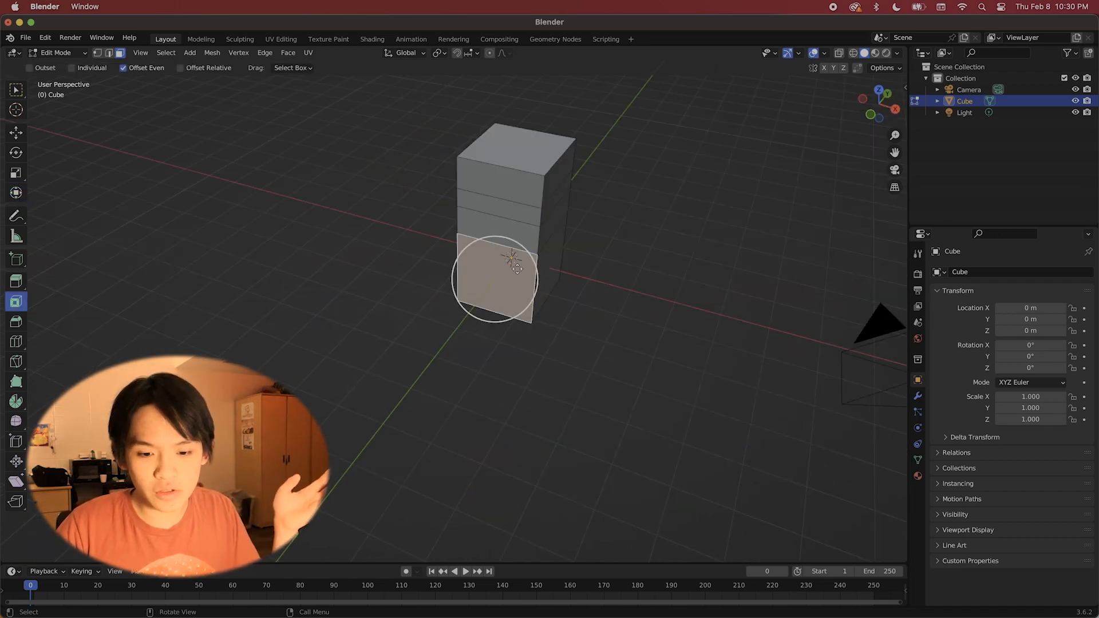
drag(525, 253, 507, 304)
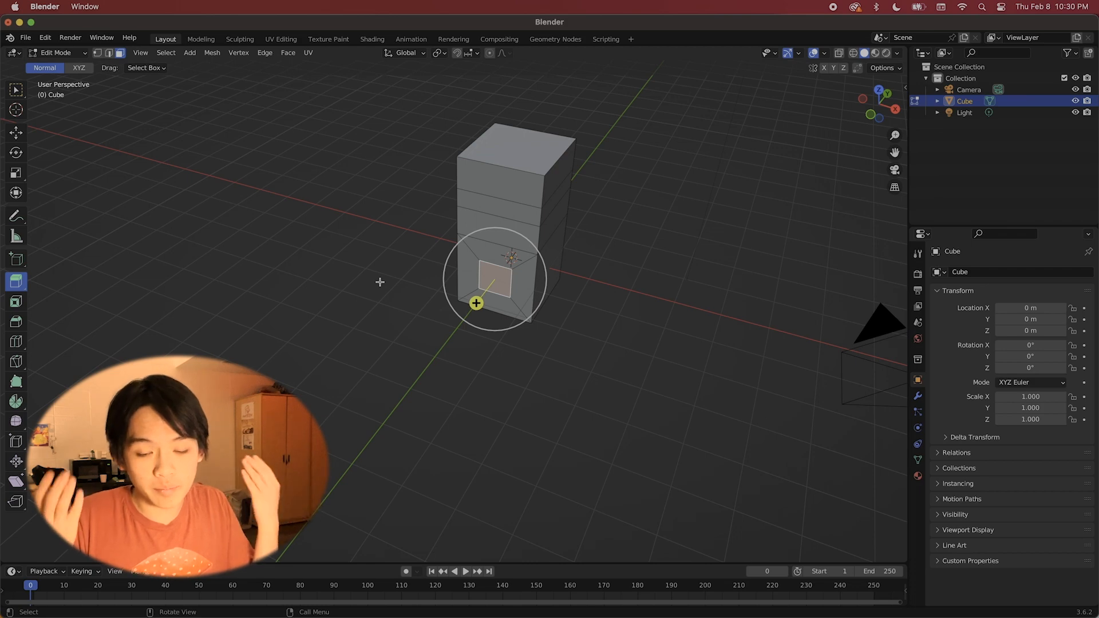
Step: Delete the small inset face on the block's front and fill the opening with a new face
click(21, 95)
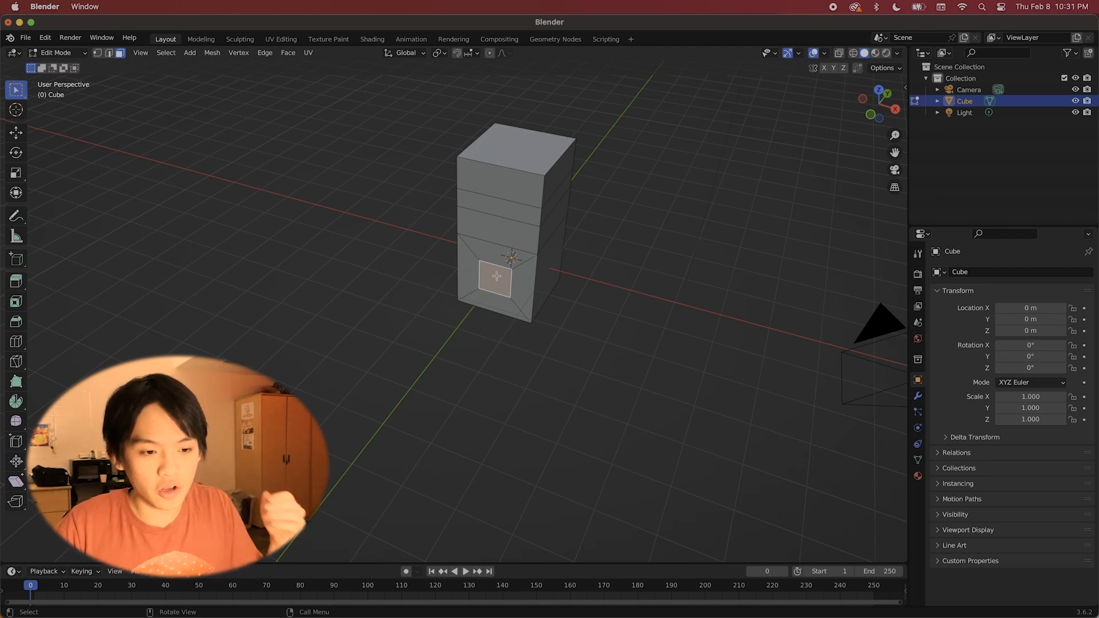
key(x)
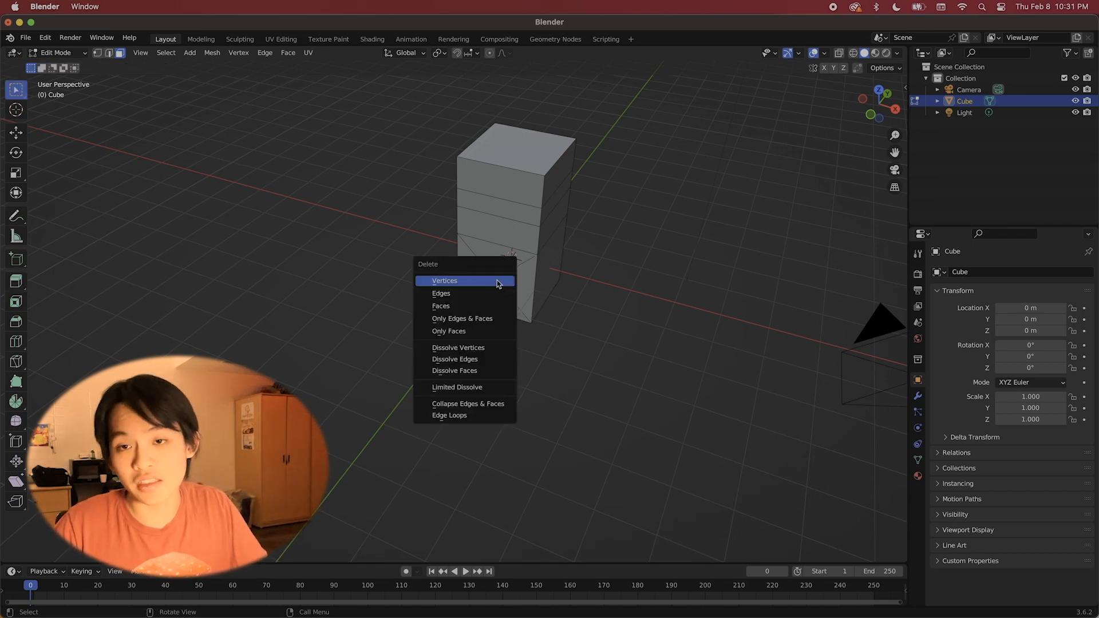
click(499, 306)
middle_drag(532, 288, 268, 268)
key(f)
Step: Extrude the small filled face outward from the front of the block
click(16, 280)
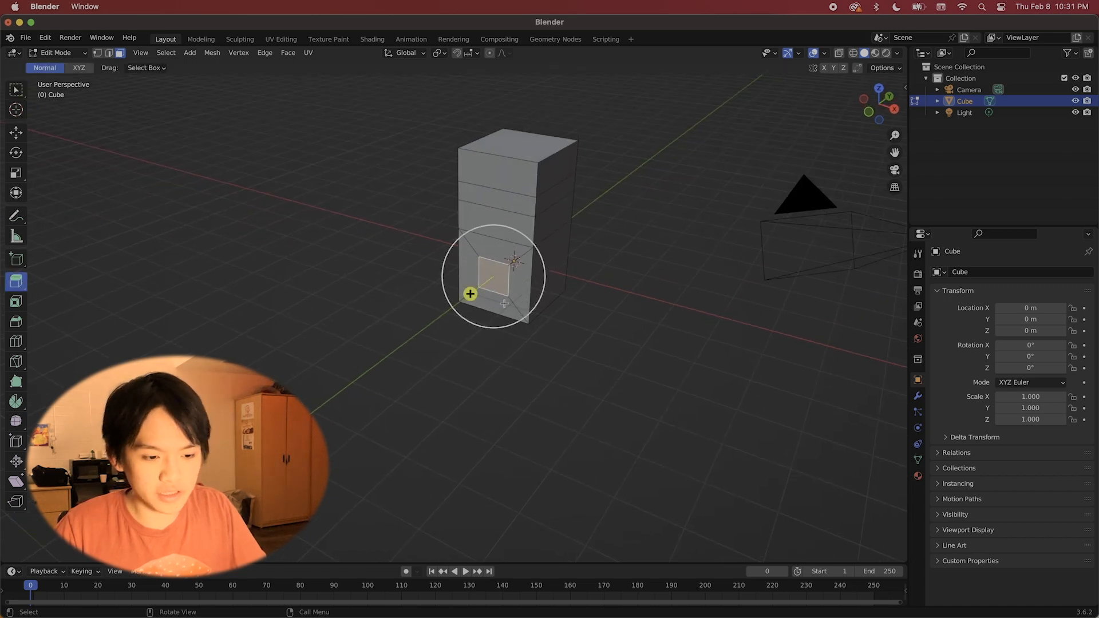
drag(471, 294, 377, 334)
middle_drag(479, 328, 461, 321)
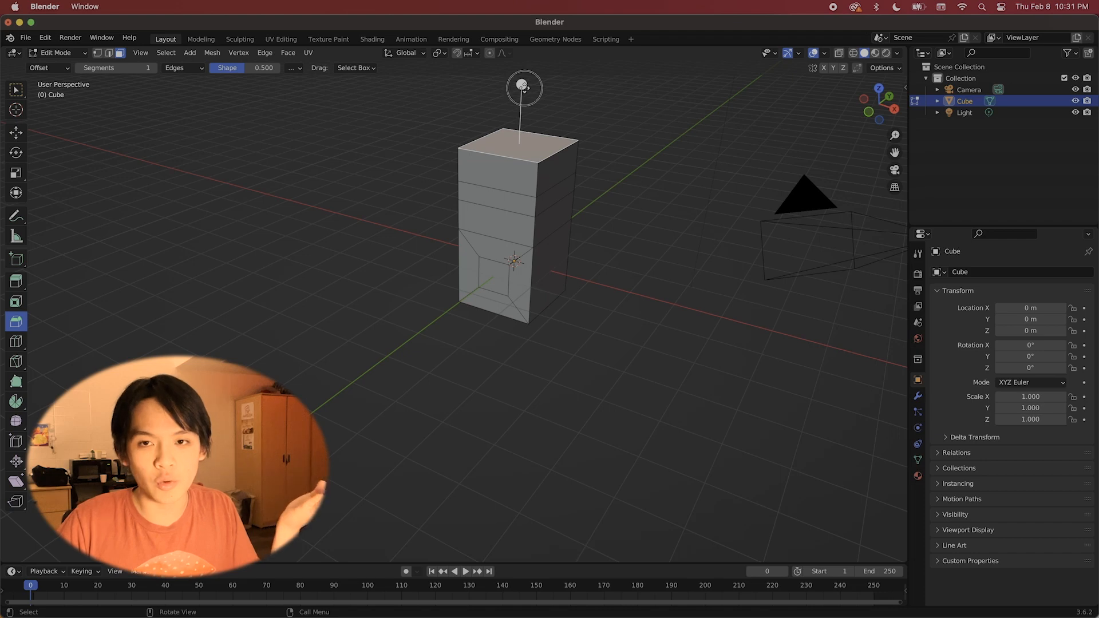
Step: Bevel the block's top face edges with one segment, and undo the edits back to the plain cube
drag(521, 89, 549, 182)
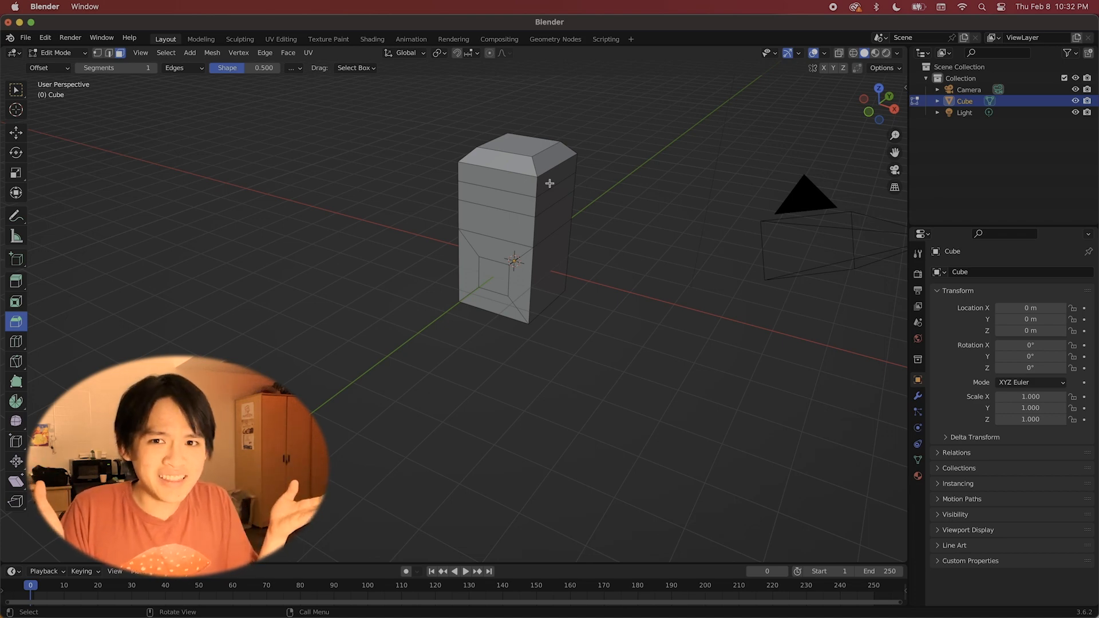
key(super+z)
key(super+z)
key(super+z)
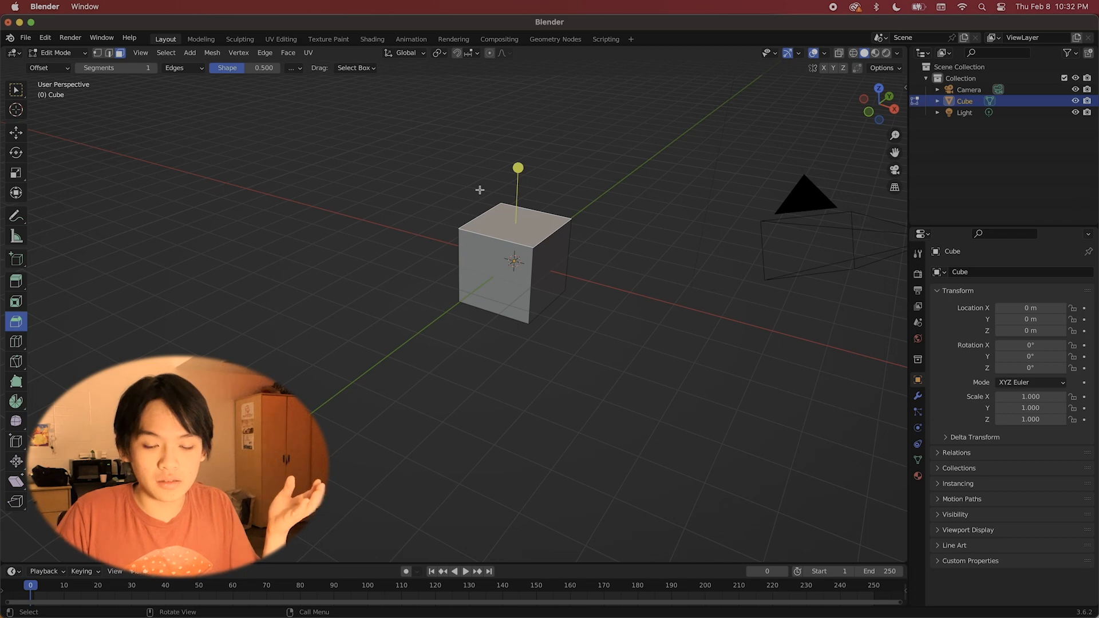
Step: Try shaping a narrow neck and wider head above the cube by beveling, extruding and scaling its top face
drag(518, 168, 619, 546)
click(16, 282)
click(516, 224)
key(s)
click(135, 269)
scroll(619, 546, down, 3)
middle_drag(767, 275, 726, 190)
click(790, 187)
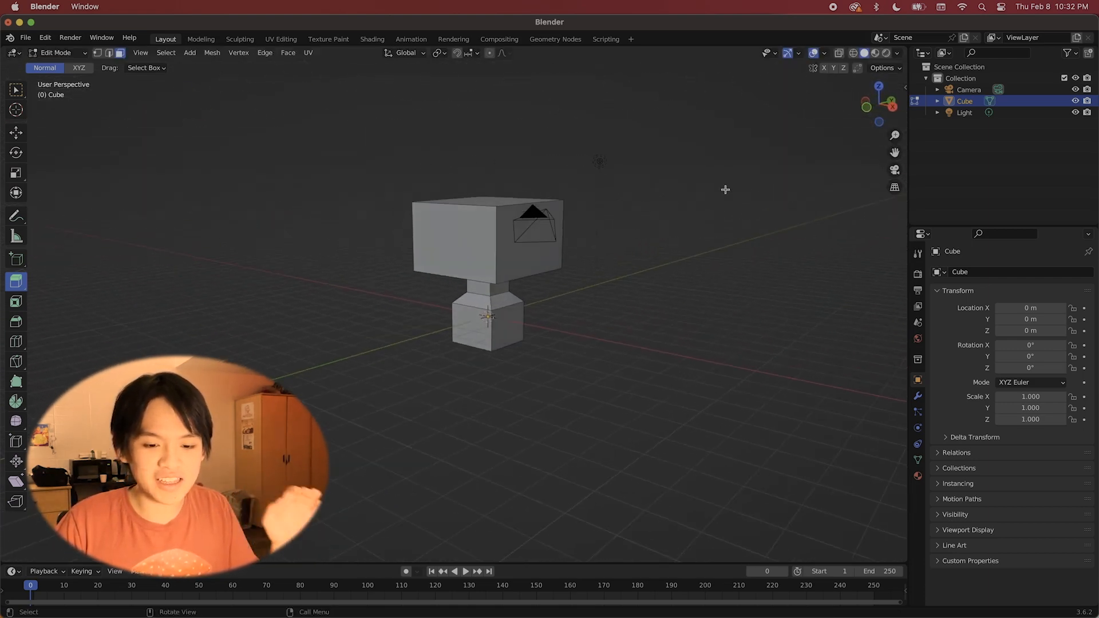
key(super+z)
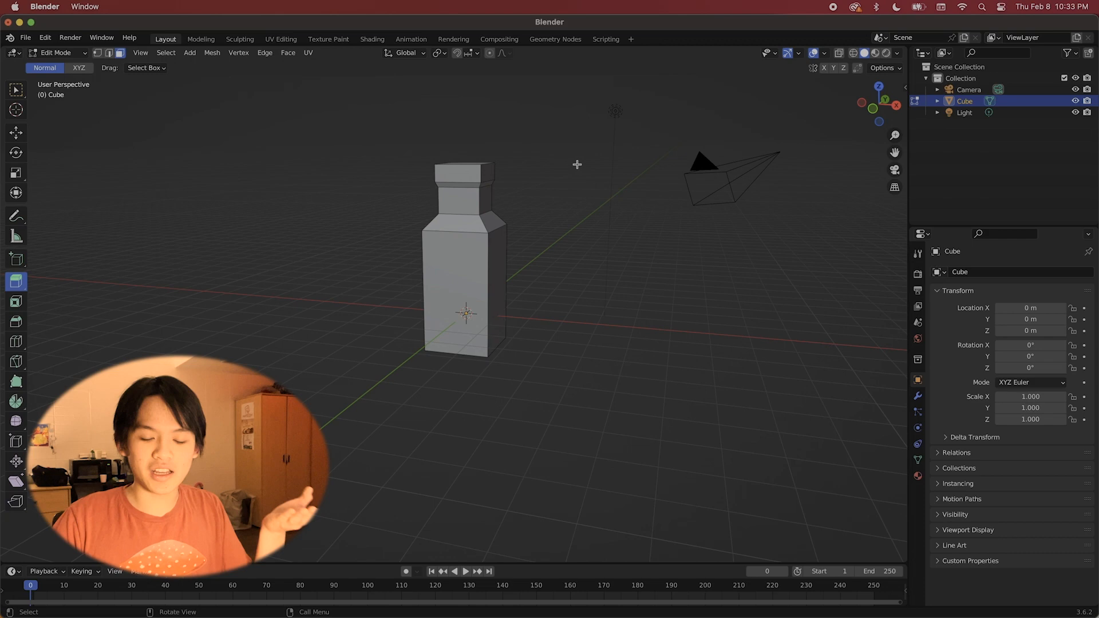
middle_drag(577, 164, 572, 164)
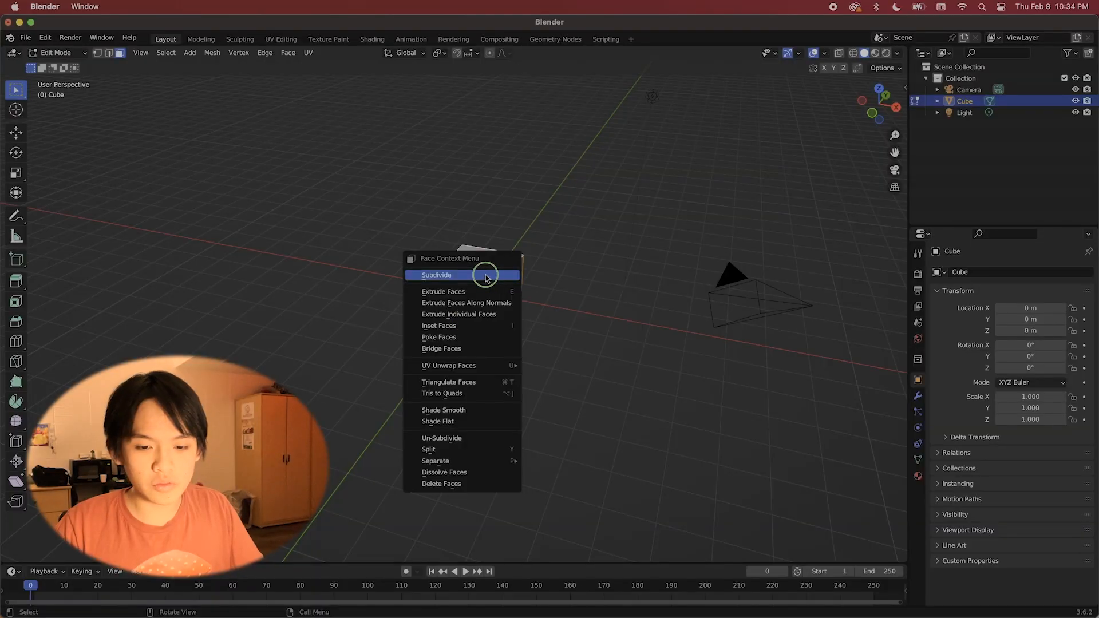
Step: Subdivide all faces of the cube once and deselect them to inspect the new edges
click(485, 277)
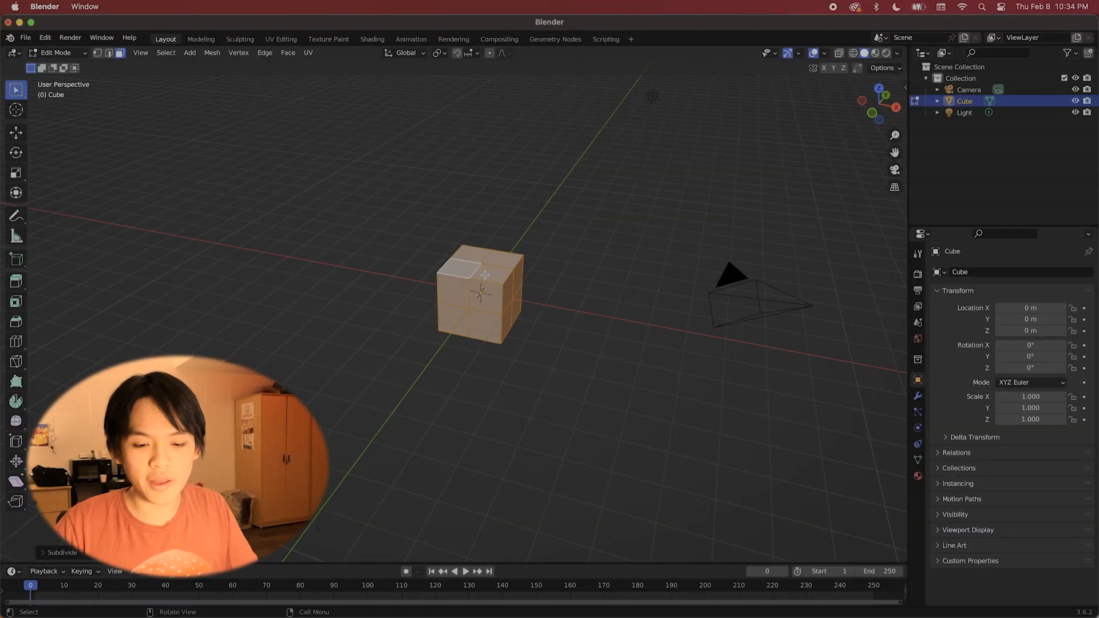
click(544, 288)
scroll(516, 280, left, 10)
scroll(516, 280, right, 10)
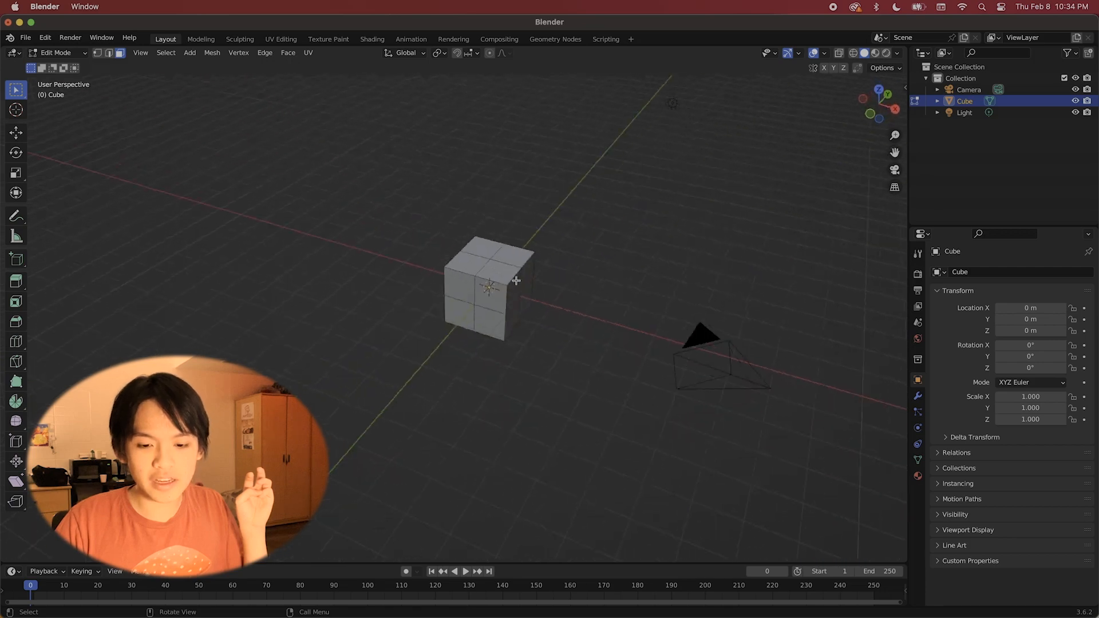
scroll(516, 280, left, 4)
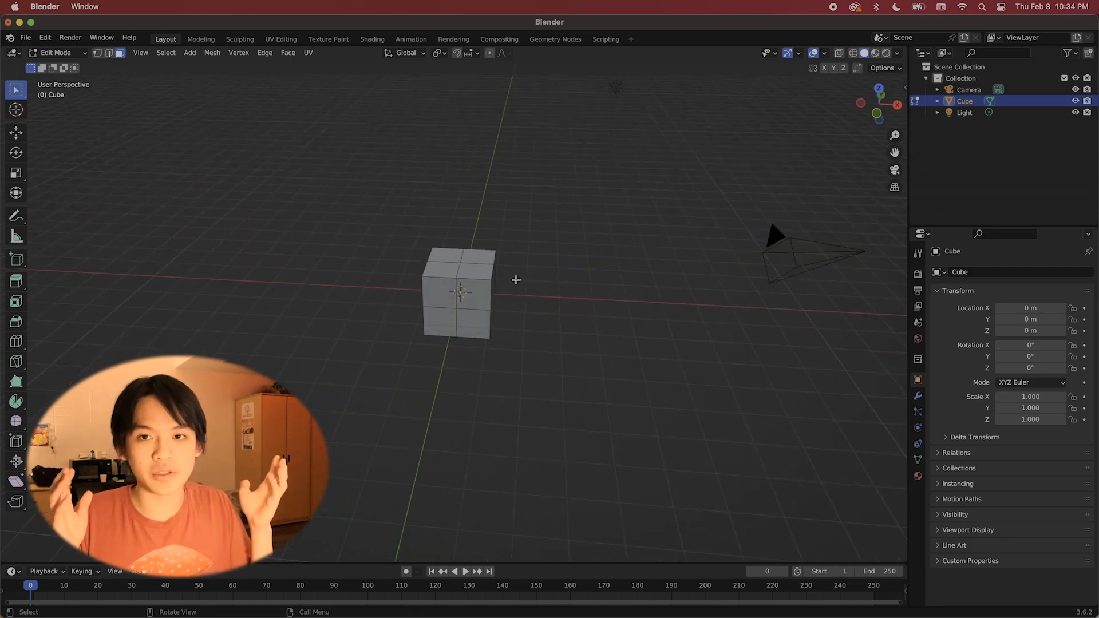
Step: Switch the cube from Edit Mode to Object Mode
key(Tab)
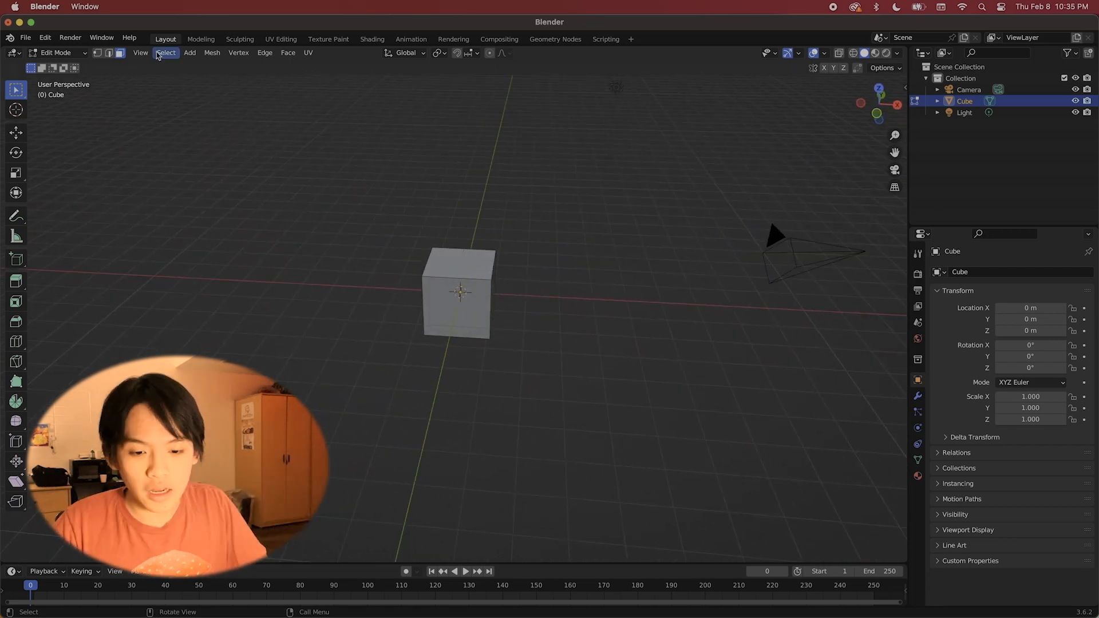
click(60, 53)
click(64, 68)
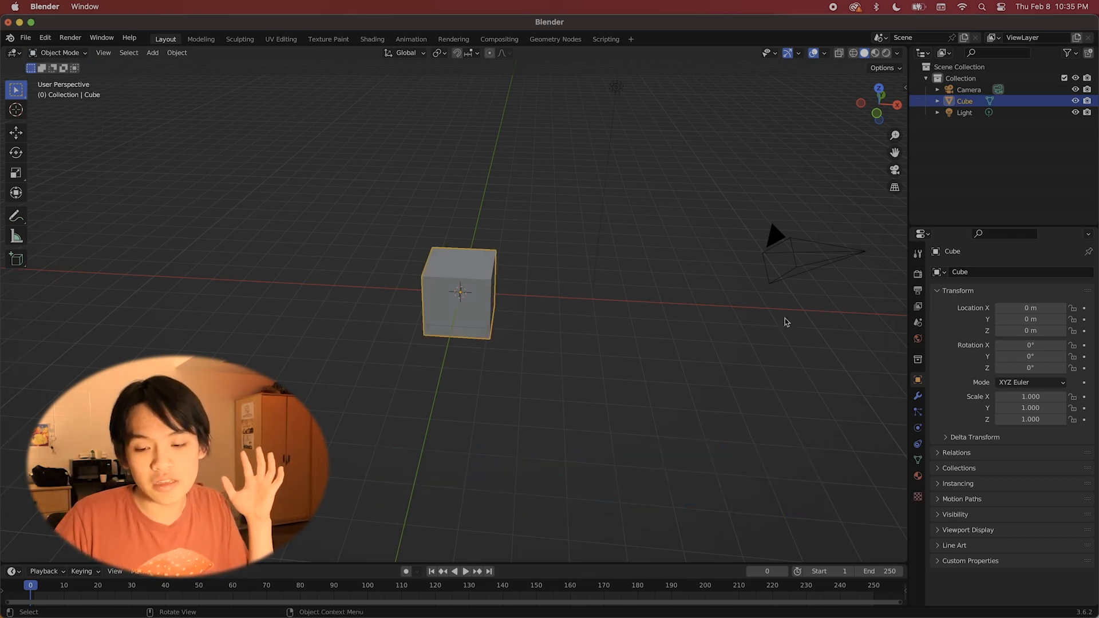
Step: Add a Subdivision Surface modifier to the cube and set its subdivision type to Simple
click(917, 397)
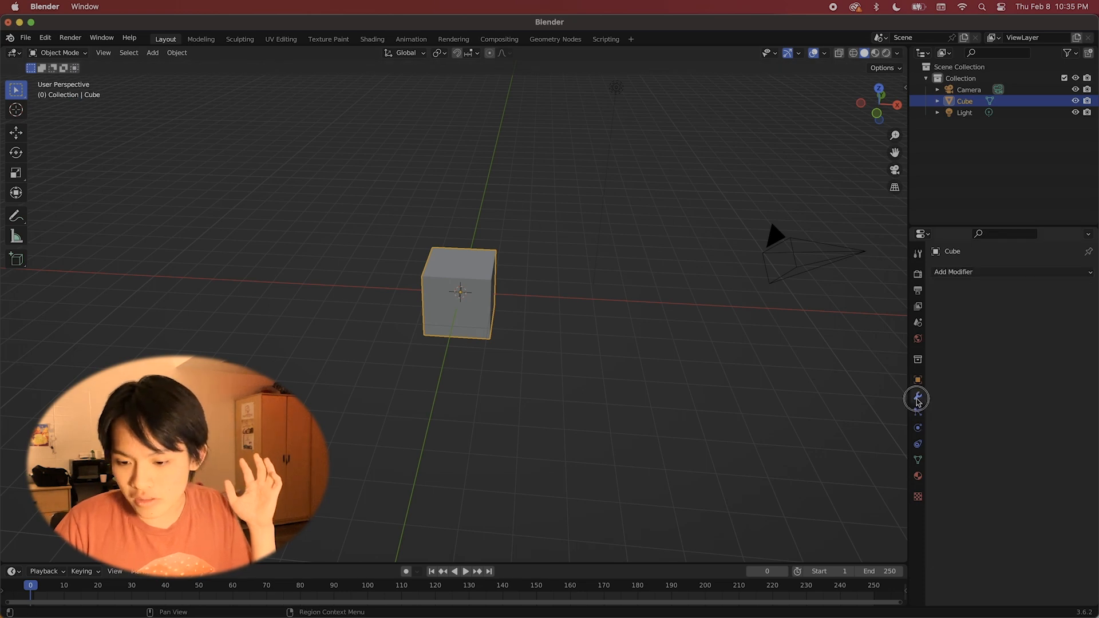
click(941, 273)
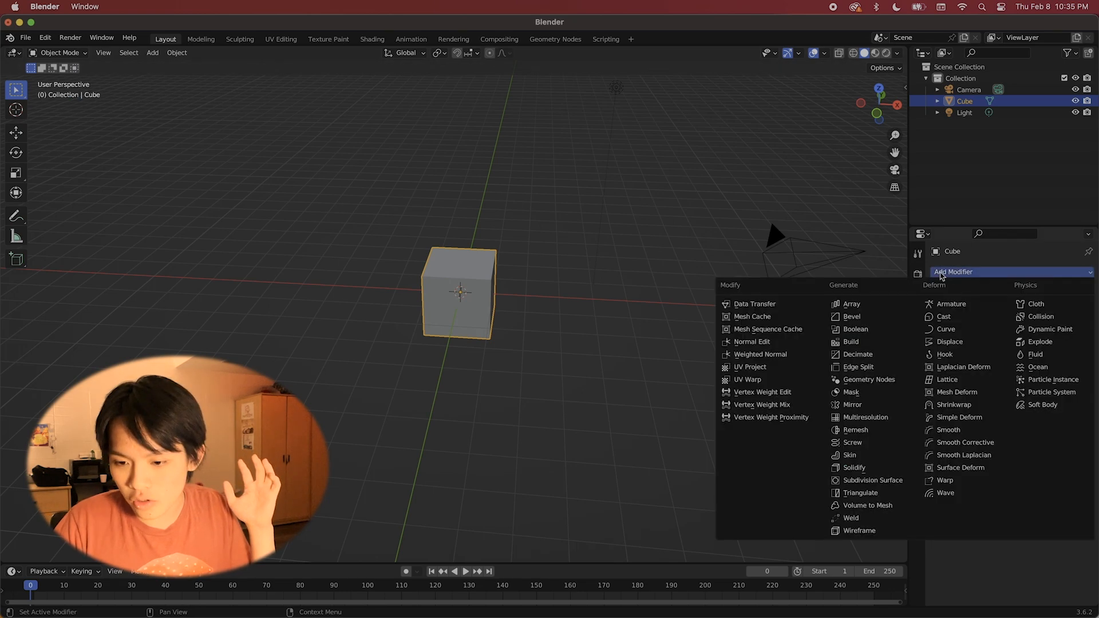
click(864, 479)
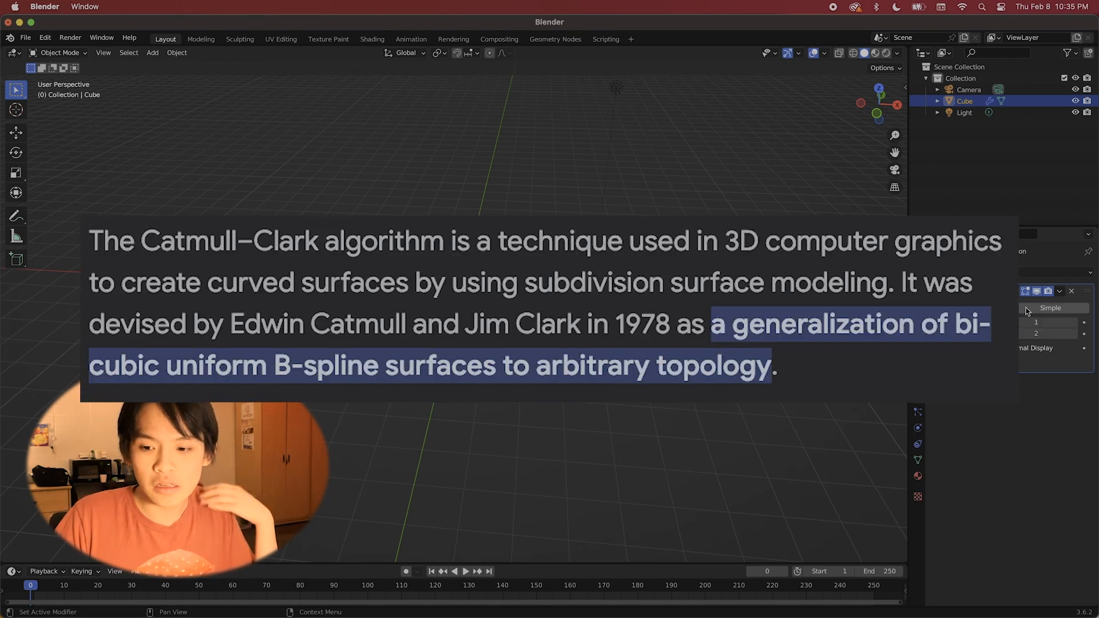
click(1027, 309)
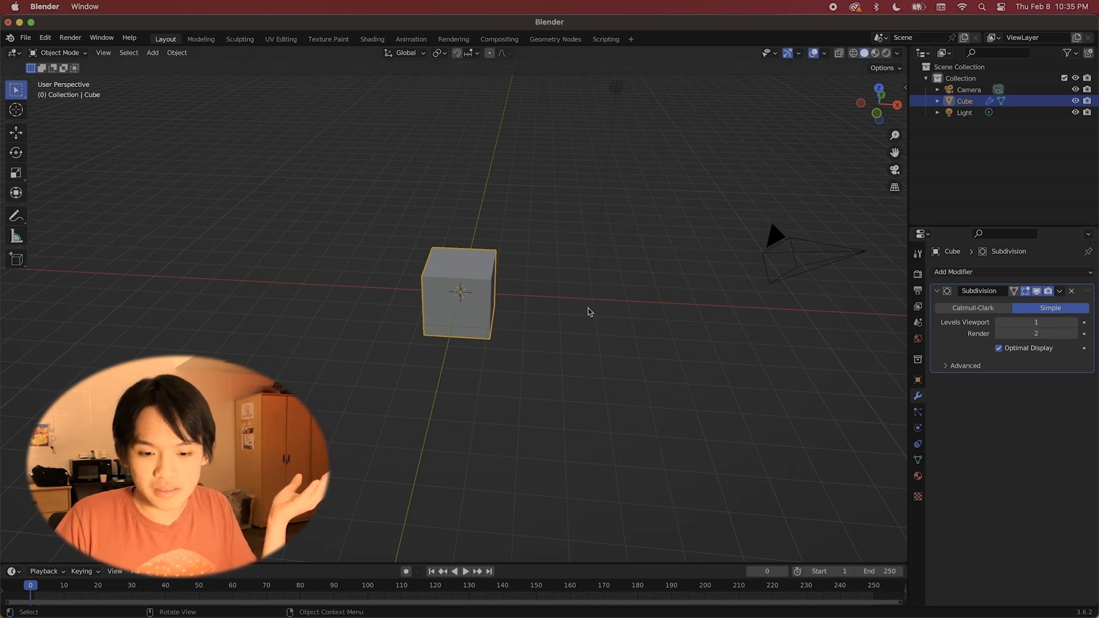
Step: Set the cube's Subdivision Surface modifier to Catmull-Clark and inspect the resulting shape
click(972, 307)
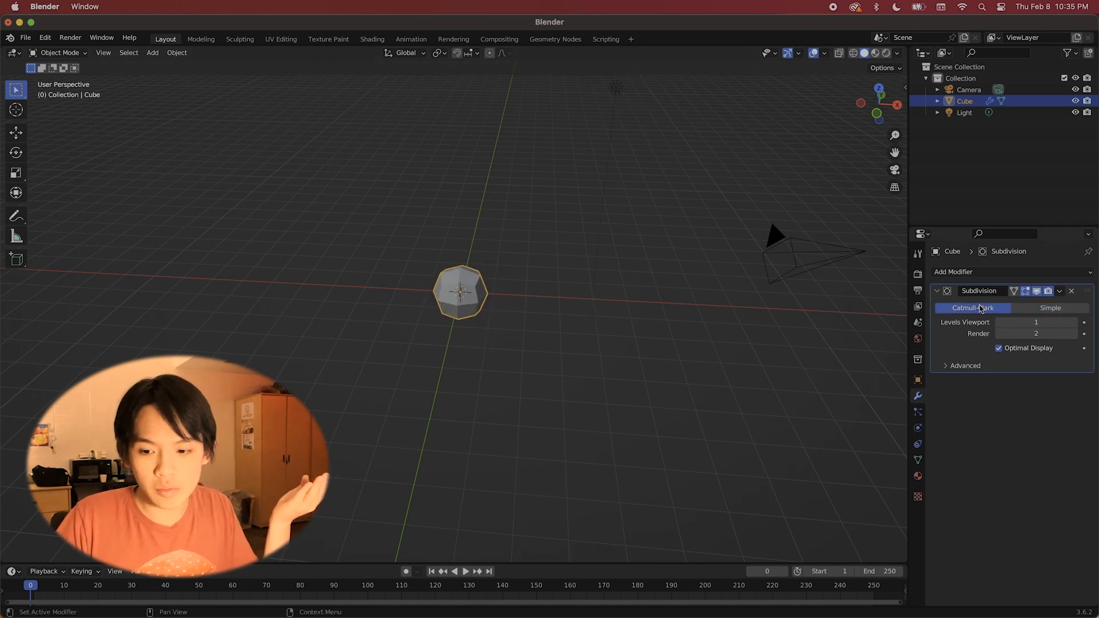
scroll(483, 290, right, 5)
scroll(484, 290, left, 6)
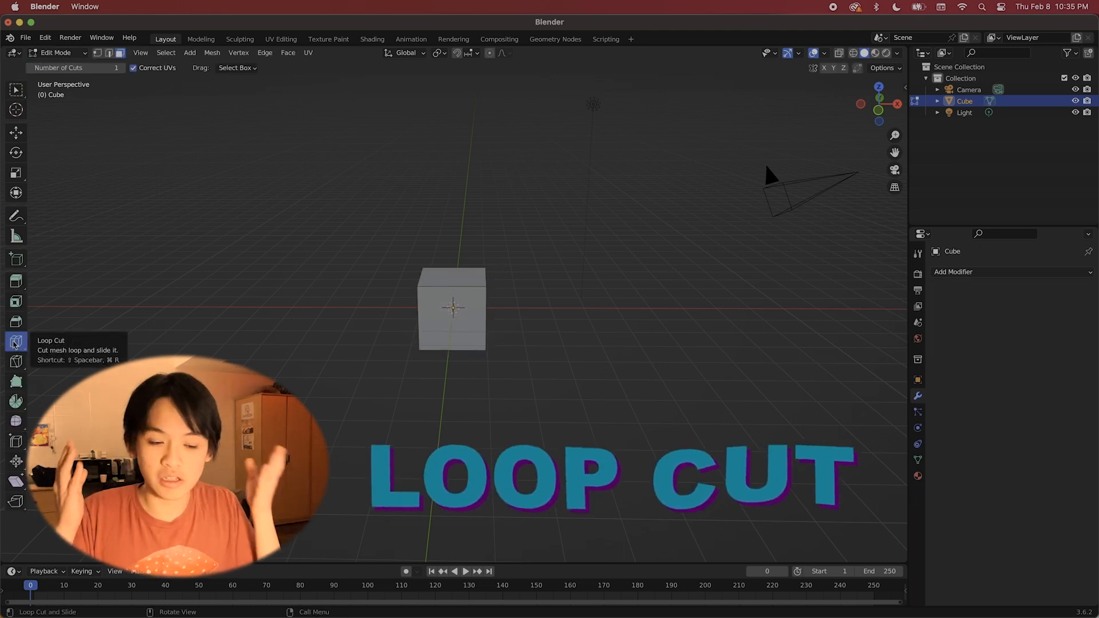
Step: Try placing vertical loop cuts near opposite sides of the cube with the Loop Cut tool, and undo them
click(16, 343)
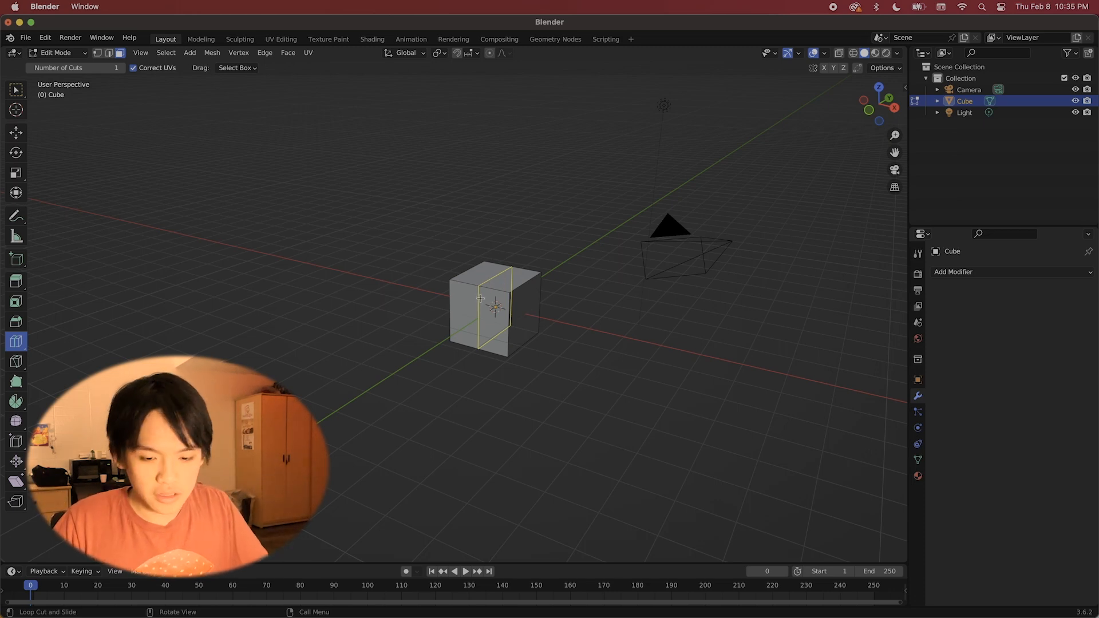
click(479, 298)
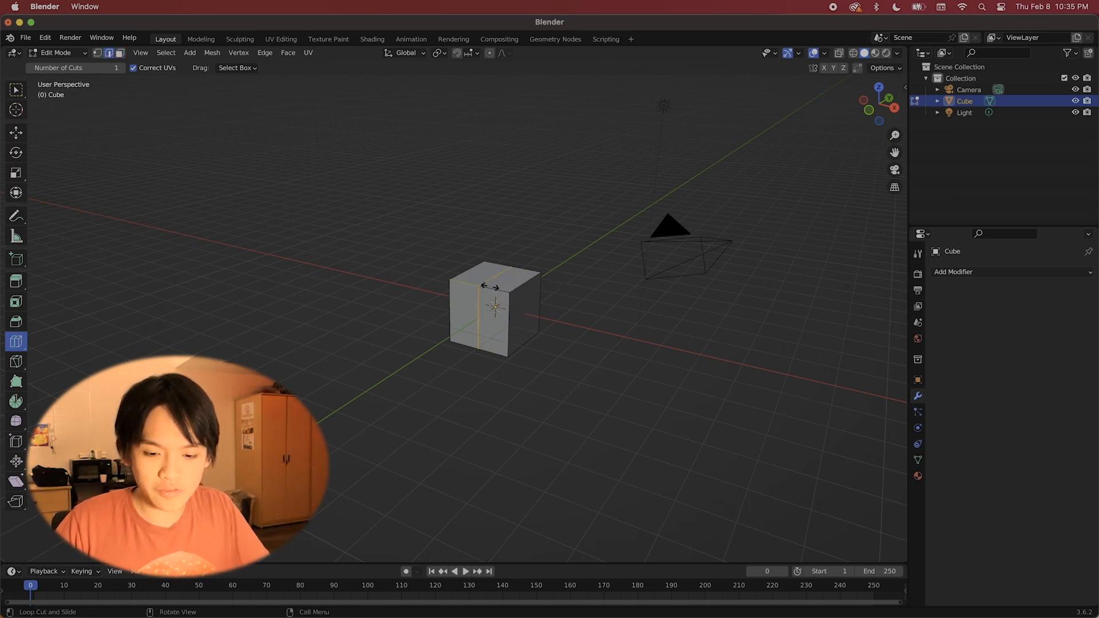
mouse_move(490, 286)
mouse_down()
mouse_move(467, 286)
mouse_move(500, 288)
mouse_up()
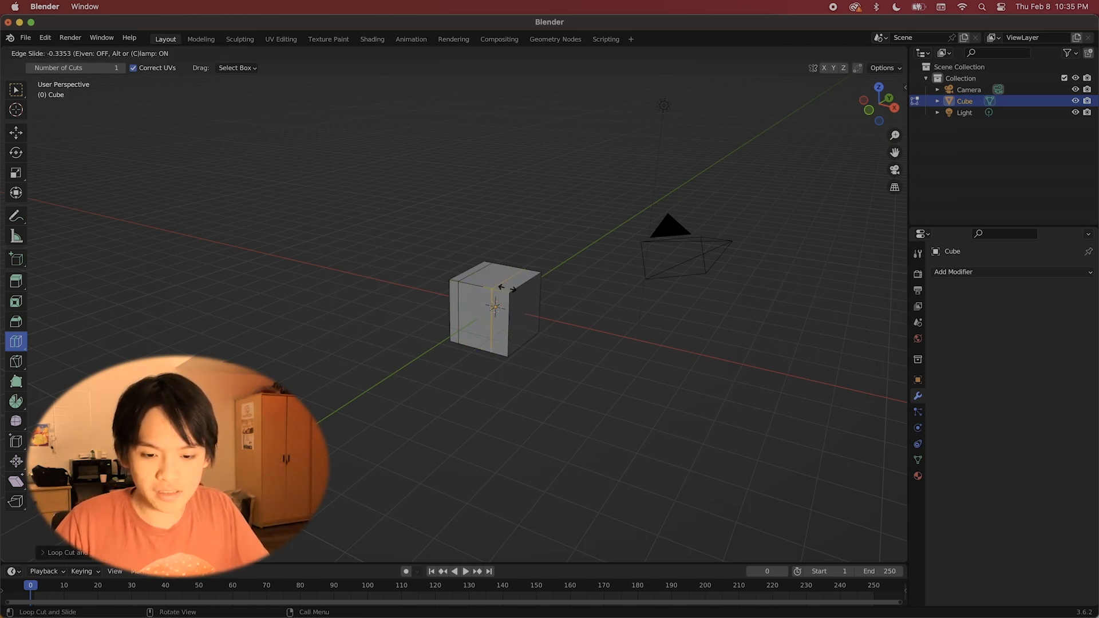
drag(446, 283, 460, 281)
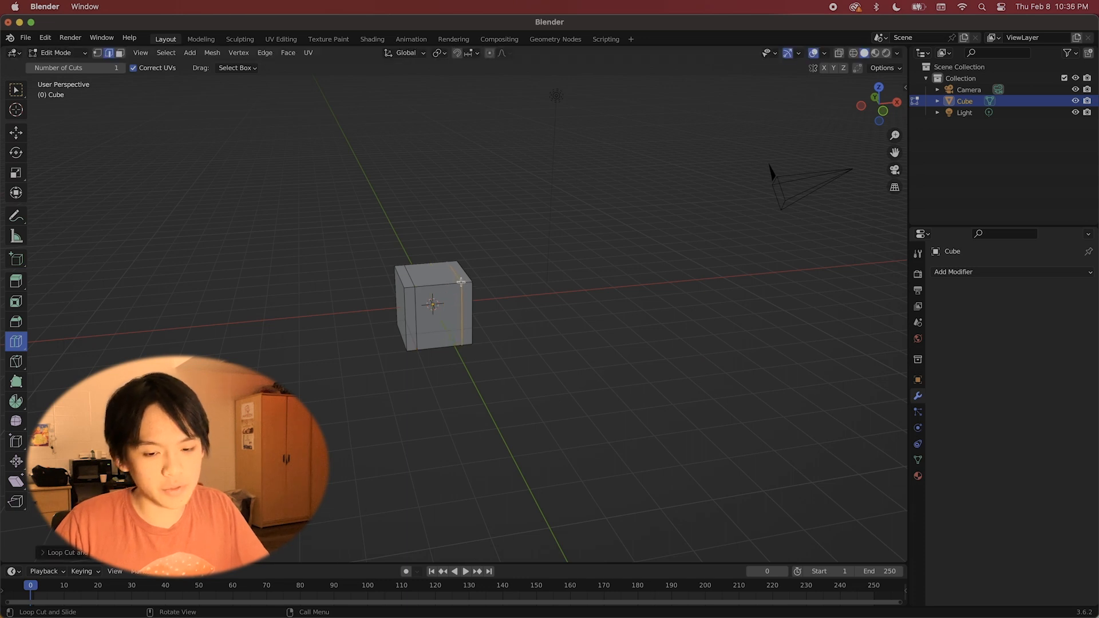
key(super+z)
key(super+z)
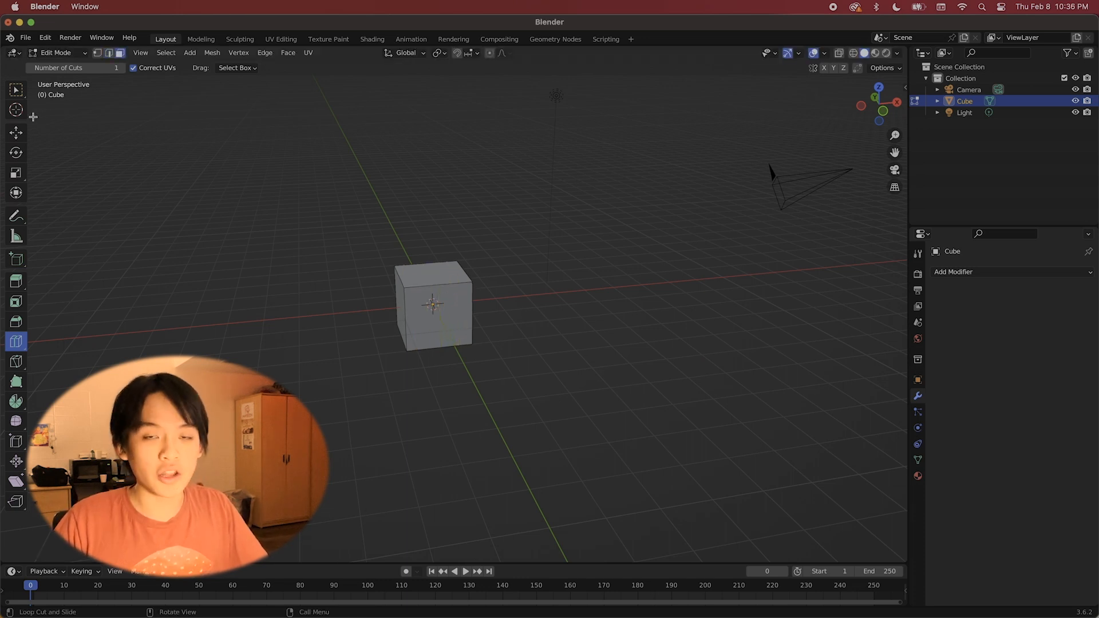
Step: Add one vertical loop cut through the cube's front and top faces, sliding it toward the positive X side by about -0.44
click(16, 90)
key(ctrl+r)
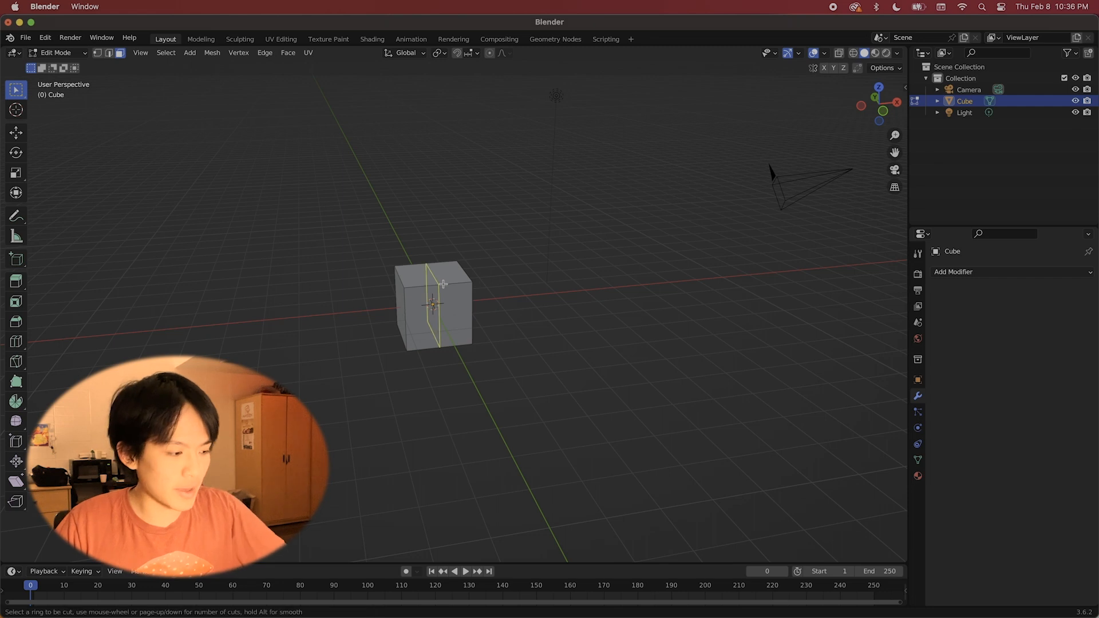
click(443, 284)
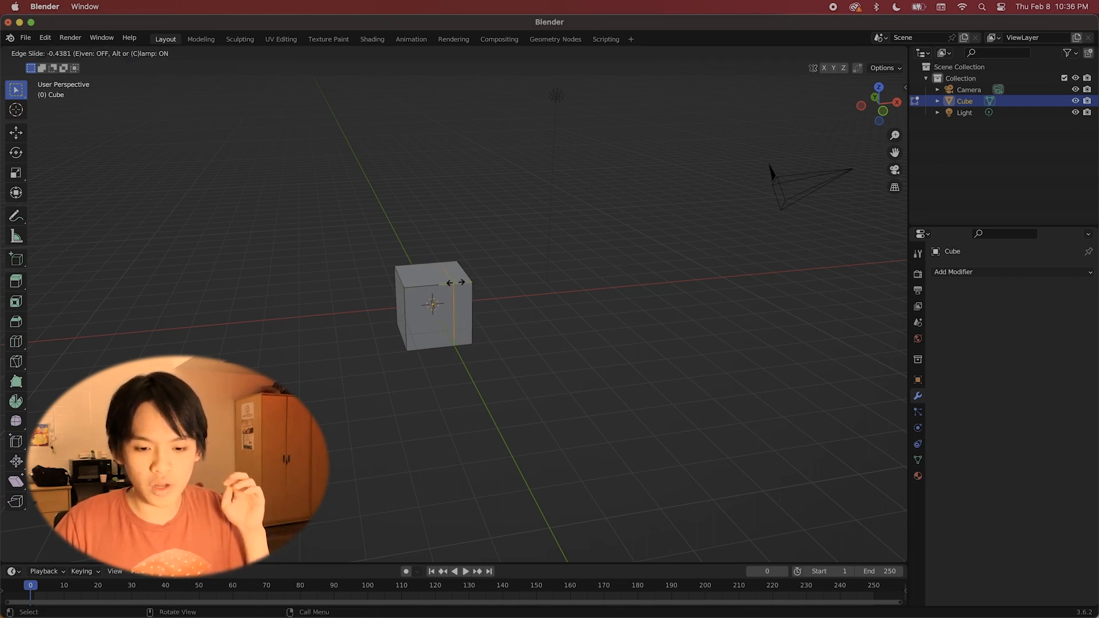
click(455, 282)
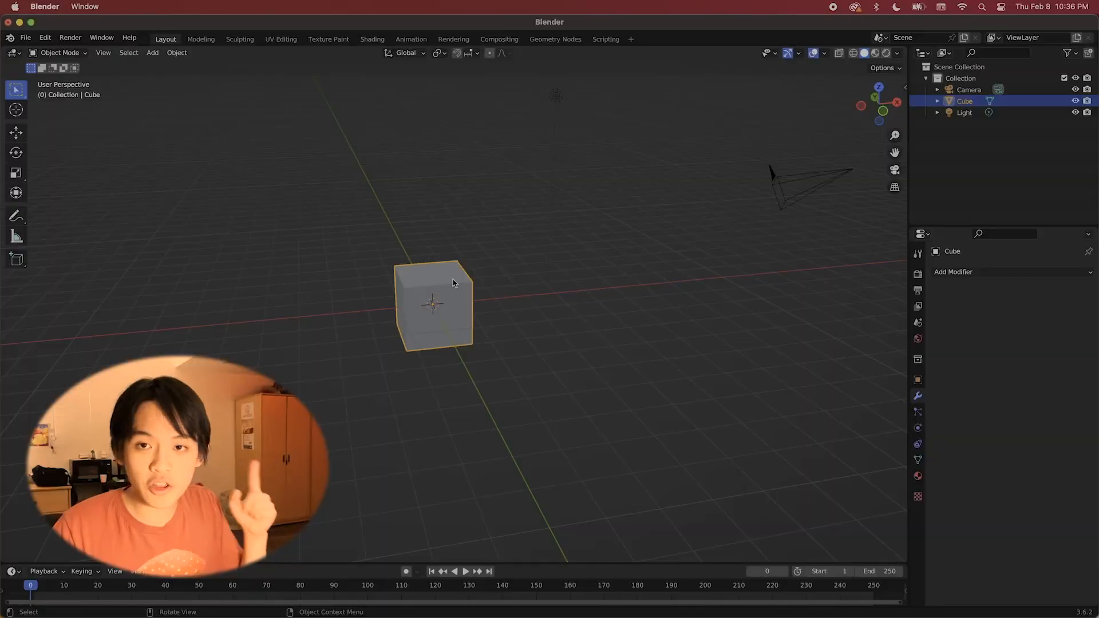
Step: Delete the cube and add a UV Sphere mesh in its place, leaving it deselected
right_click(452, 279)
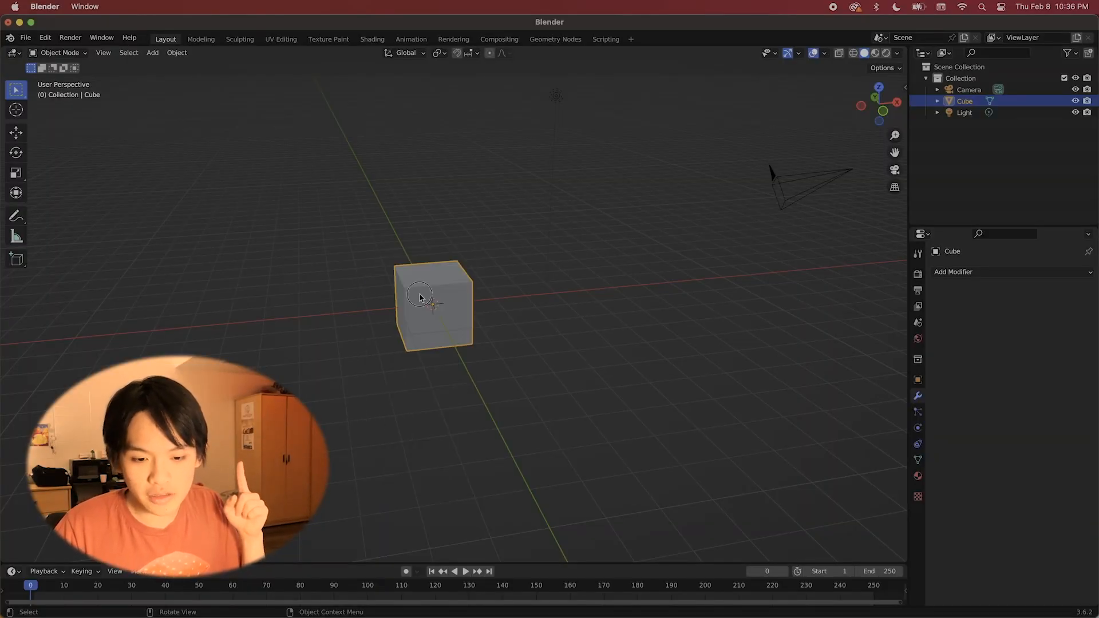
key(x)
click(420, 298)
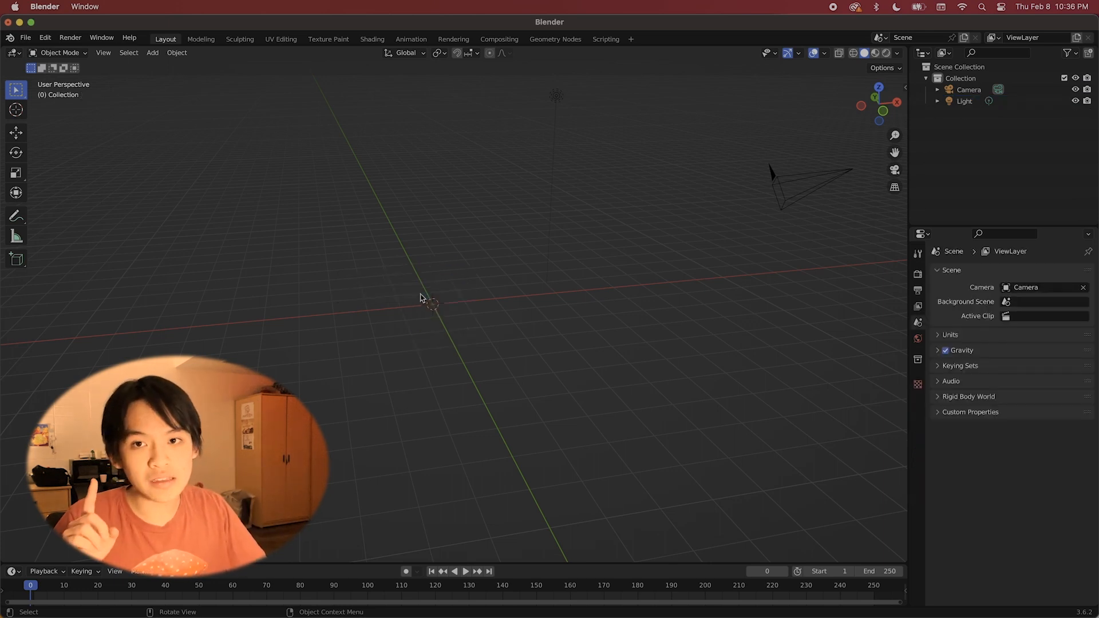
key(shift+a)
mouse_move(420, 295)
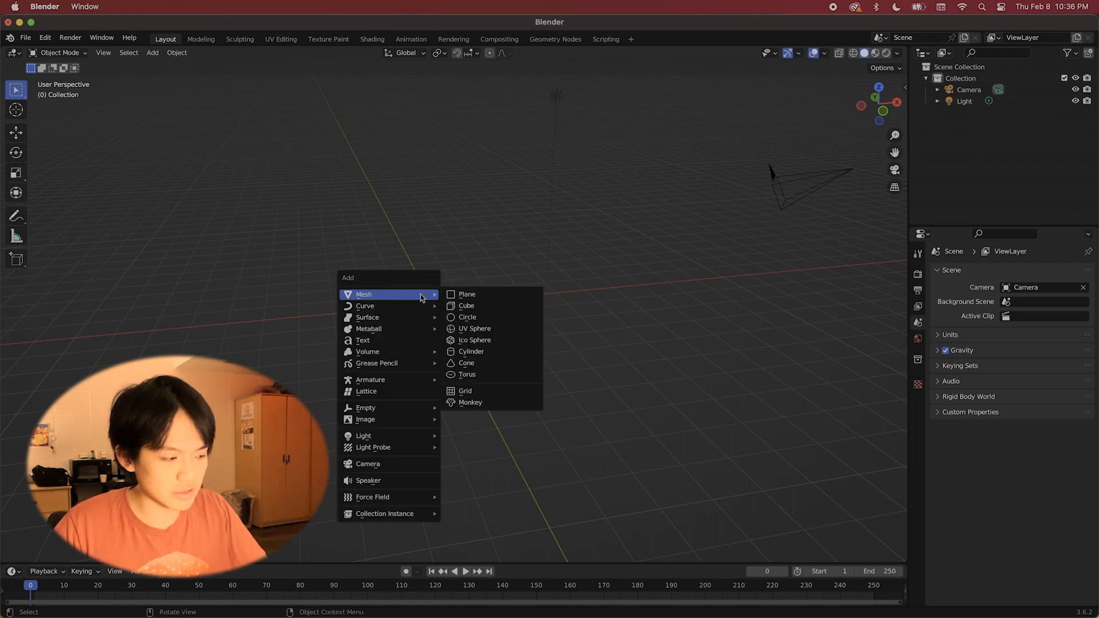
click(473, 329)
click(483, 304)
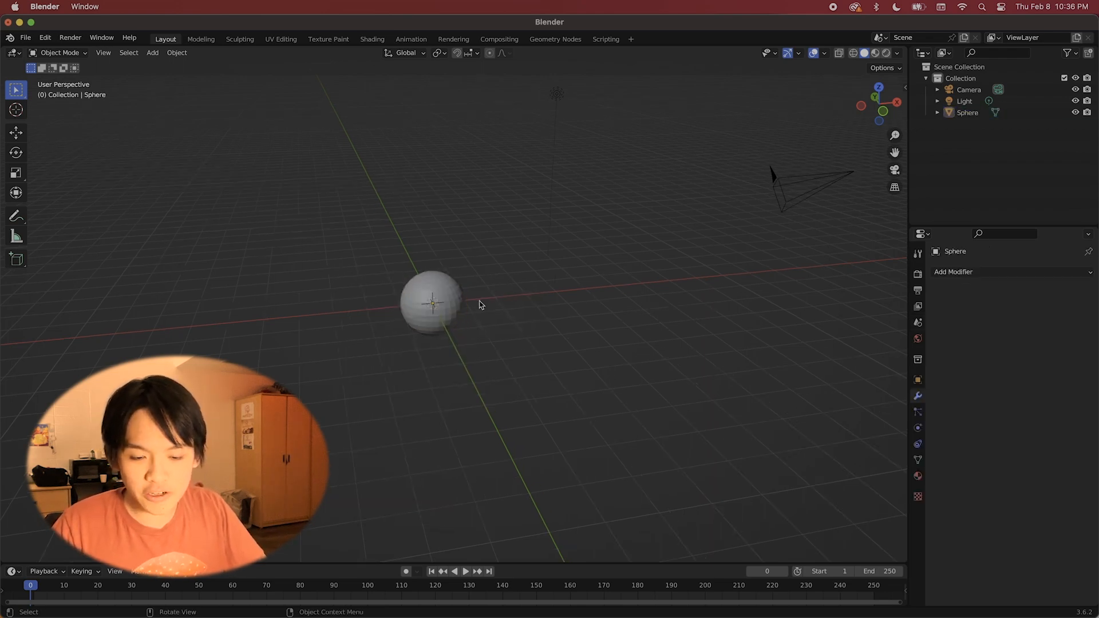
Step: Apply Shade Smooth to the whole UV sphere, followed by Shade Auto Smooth
middle_drag(484, 303, 485, 301)
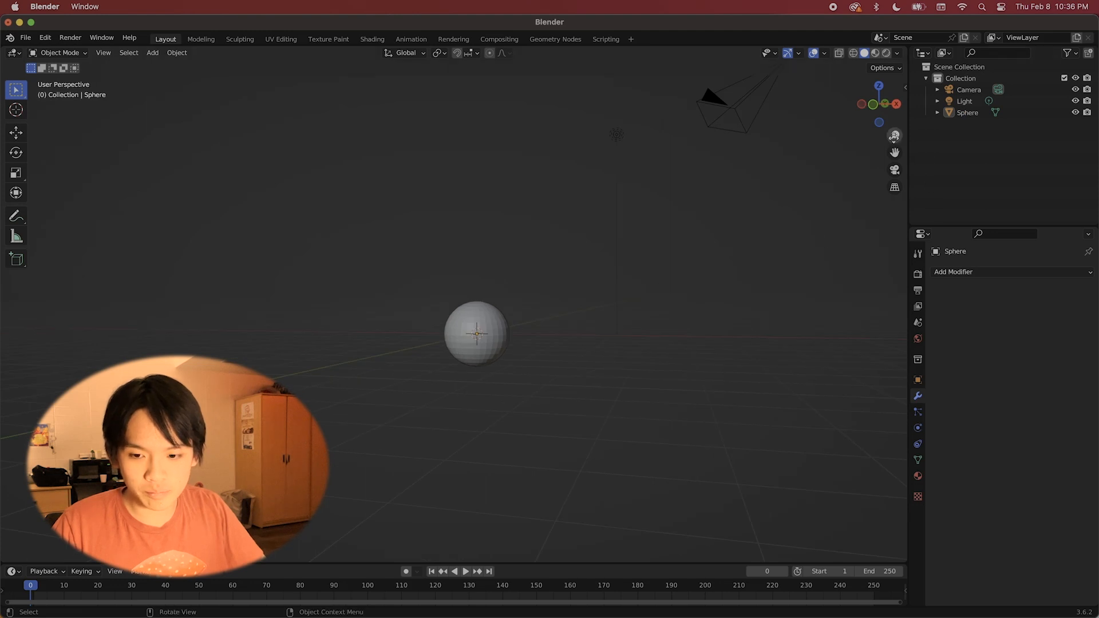
drag(894, 136, 894, 116)
middle_drag(593, 327, 593, 328)
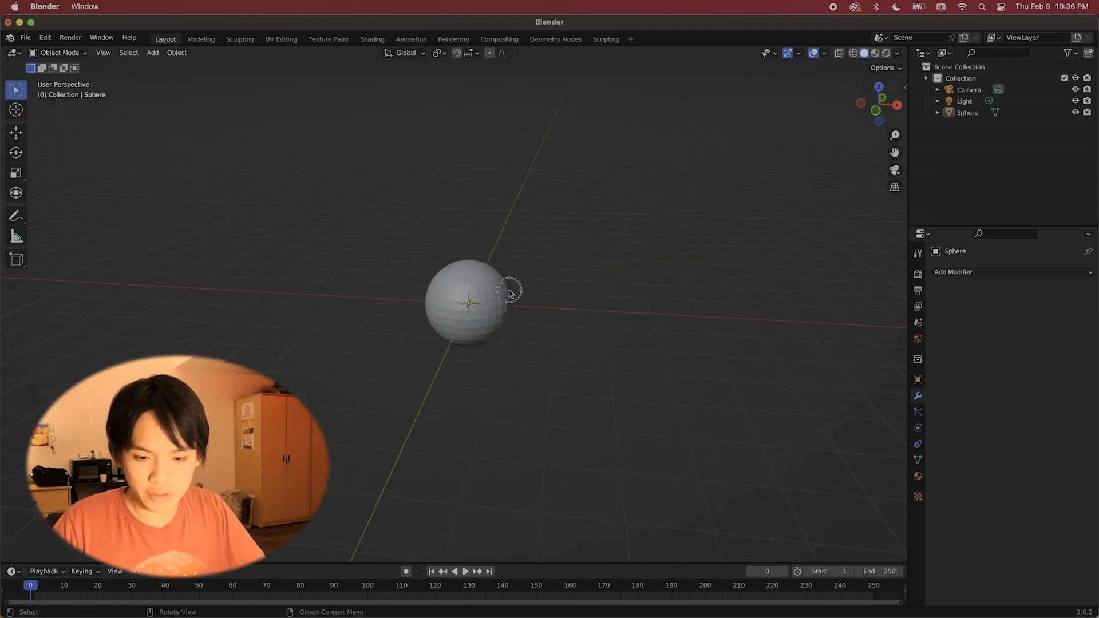
click(477, 290)
right_click(473, 288)
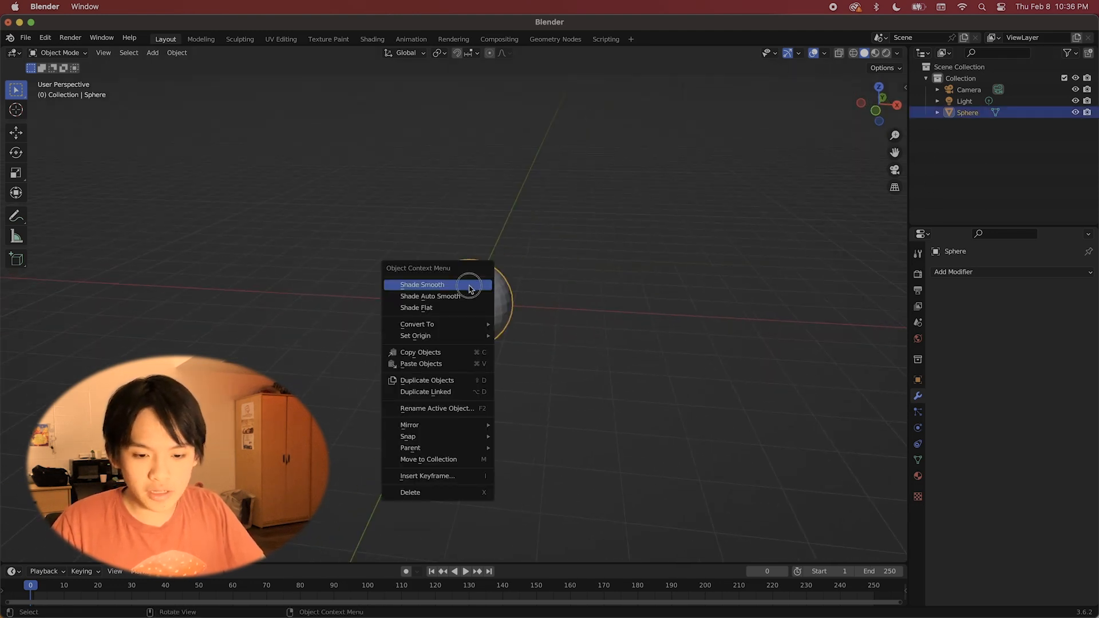
click(470, 285)
click(591, 293)
click(467, 295)
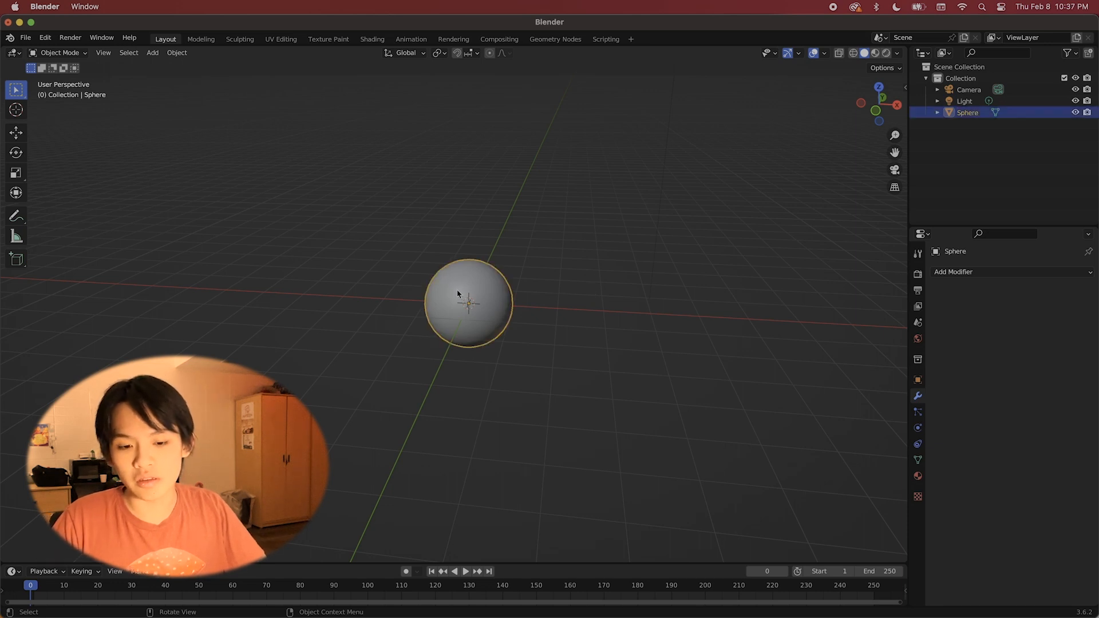
right_click(465, 289)
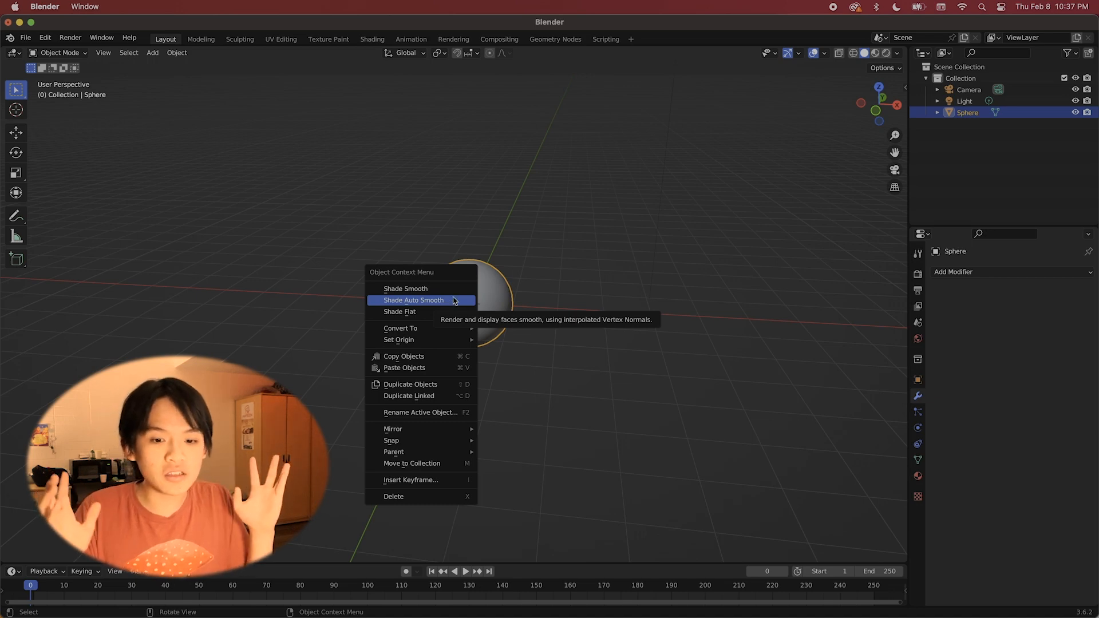
click(454, 299)
Step: In Edit Mode, apply Shade Flat to the visible faces of the sphere's upper half and deselect them
click(57, 52)
click(56, 76)
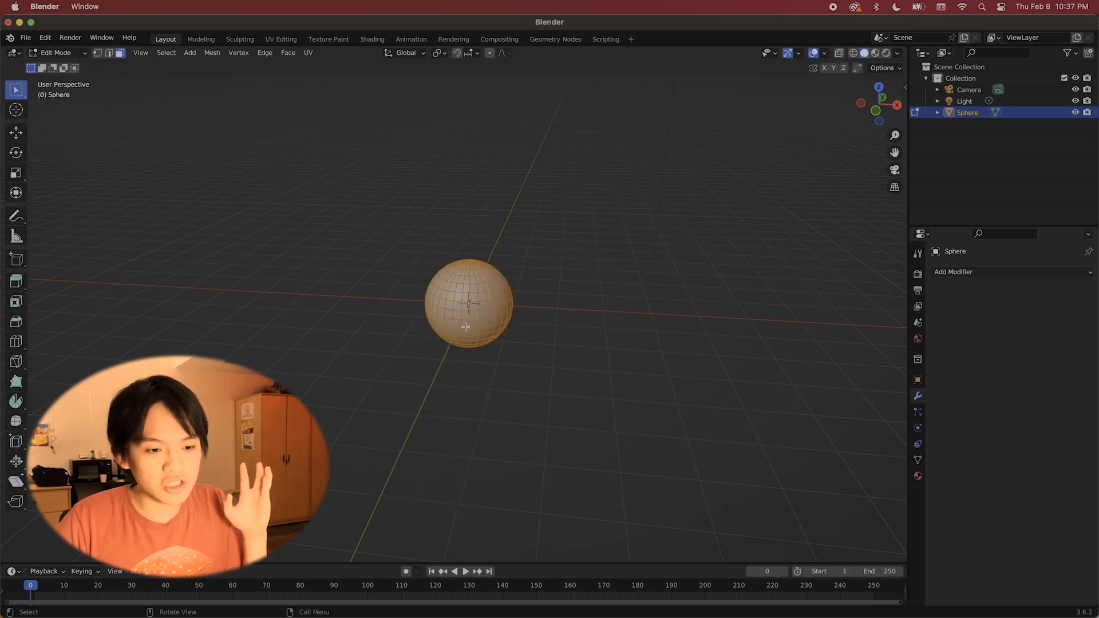
click(419, 280)
drag(410, 240, 531, 308)
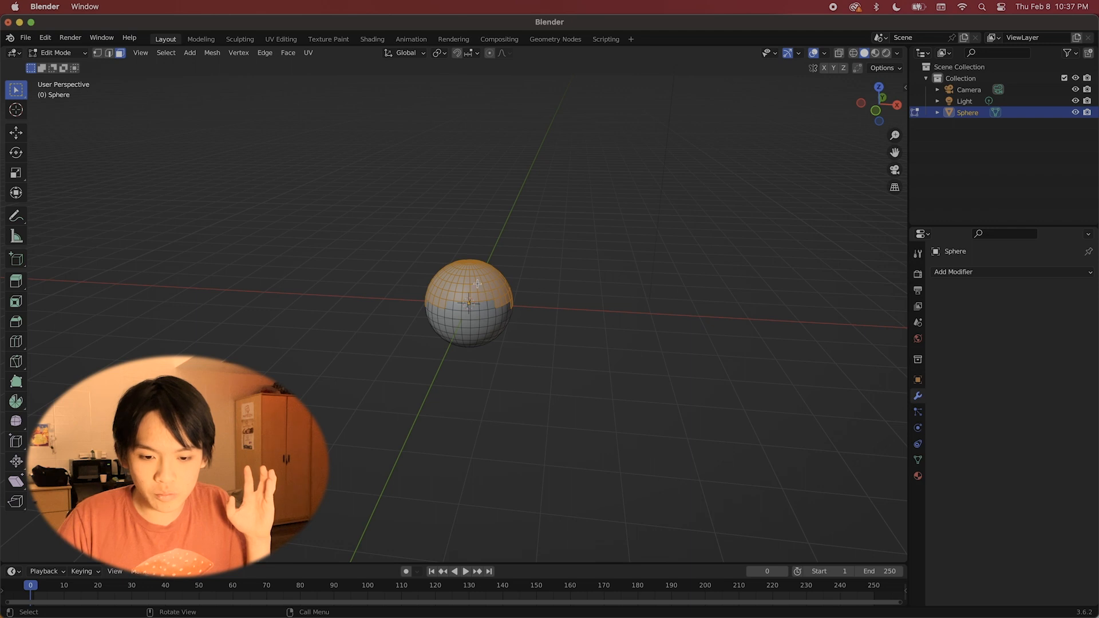
right_click(477, 284)
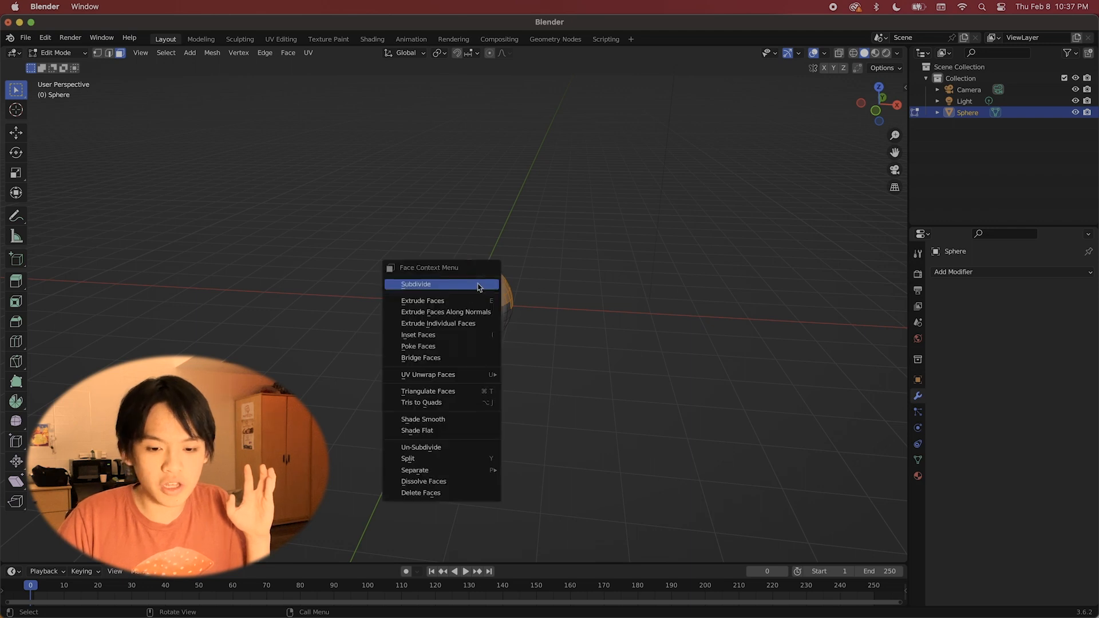
click(443, 432)
click(370, 289)
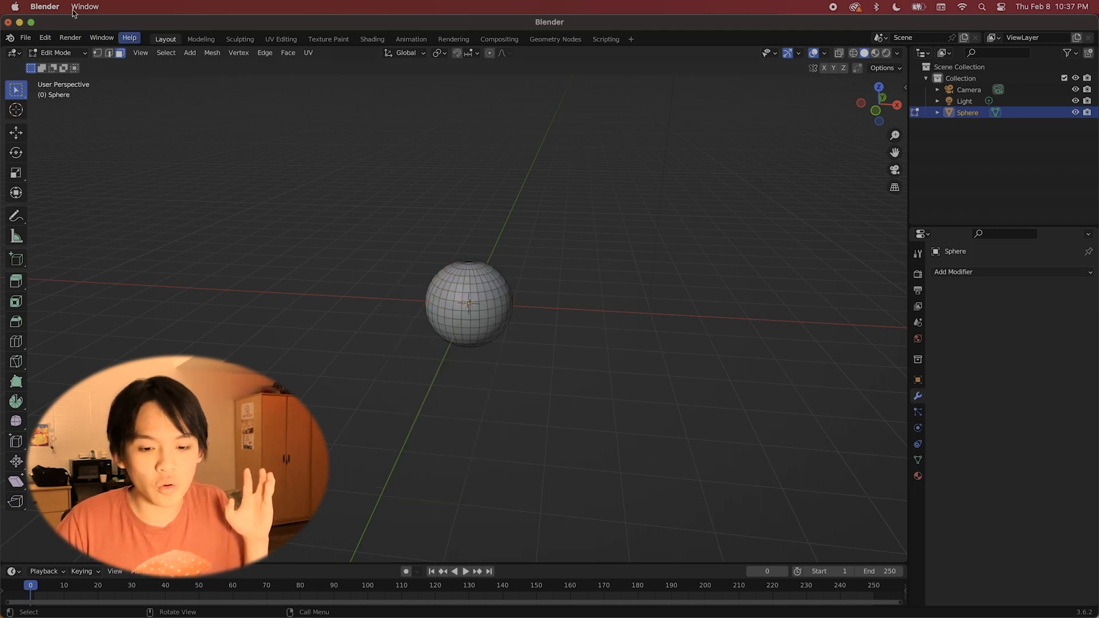
Step: Return the sphere to Object Mode and inspect the shading of its faces
click(57, 54)
click(59, 66)
click(523, 239)
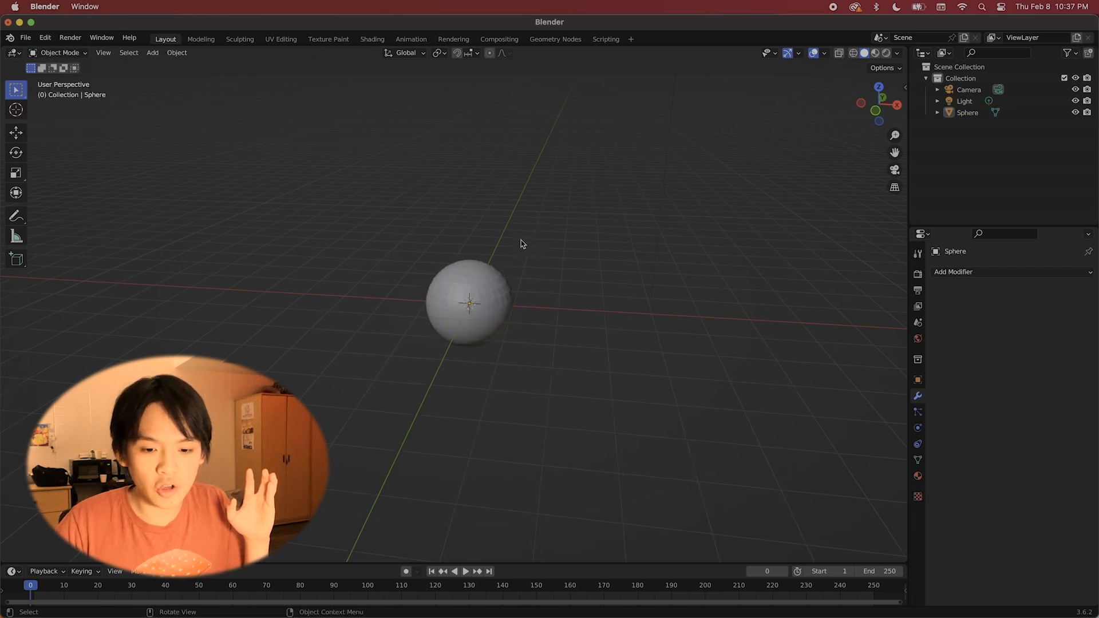
mouse_move(520, 238)
middle_down()
mouse_move(478, 240)
mouse_move(525, 240)
middle_up()
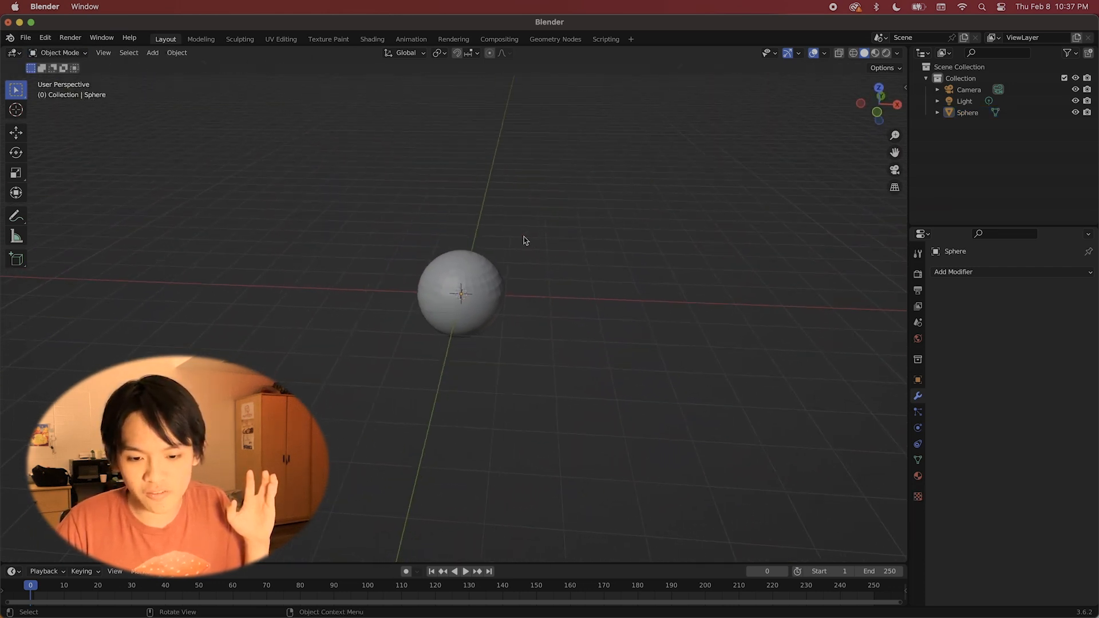
click(481, 264)
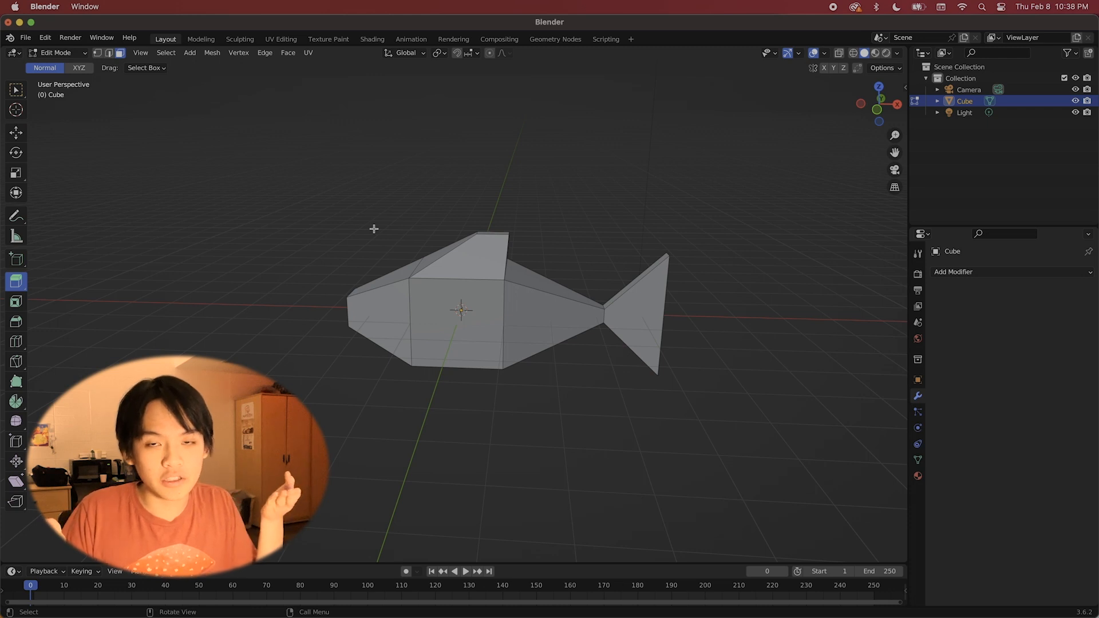
Step: Switch the fish model to Object Mode and create a new material for it
key(Tab)
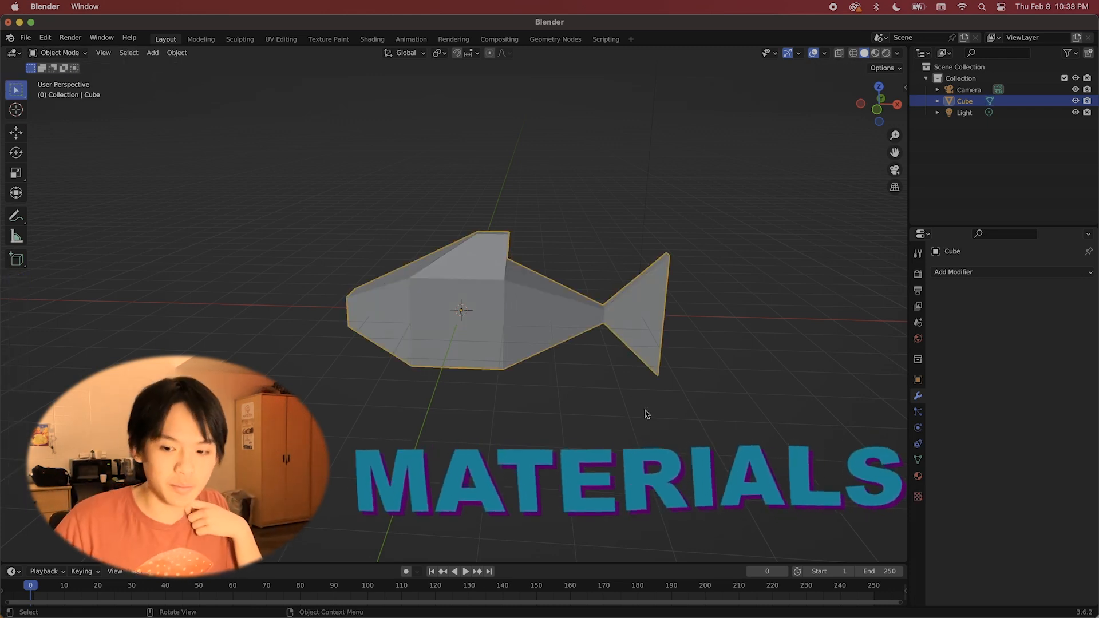
click(917, 476)
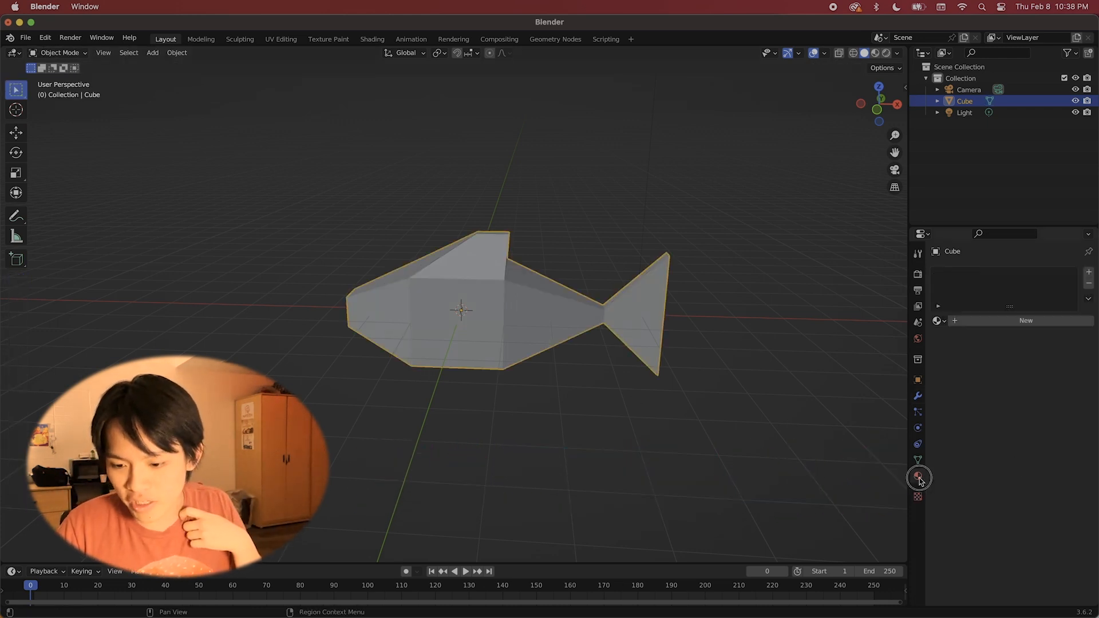
click(968, 321)
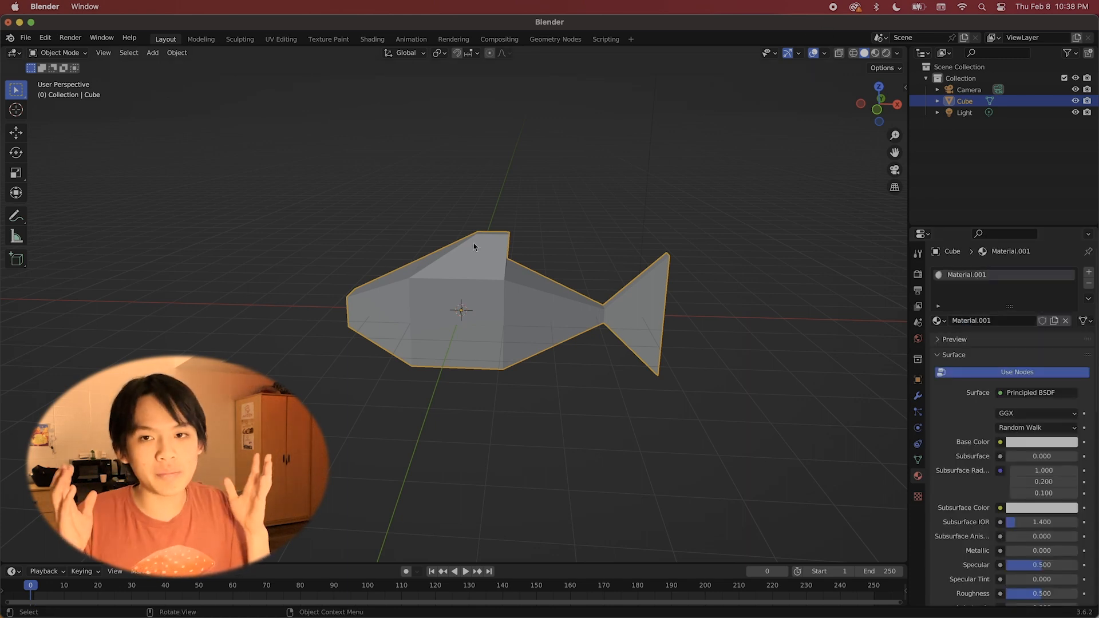
Step: Show the fish in Material Preview shading and change its material's Base Color to red, then to deep blue
click(874, 56)
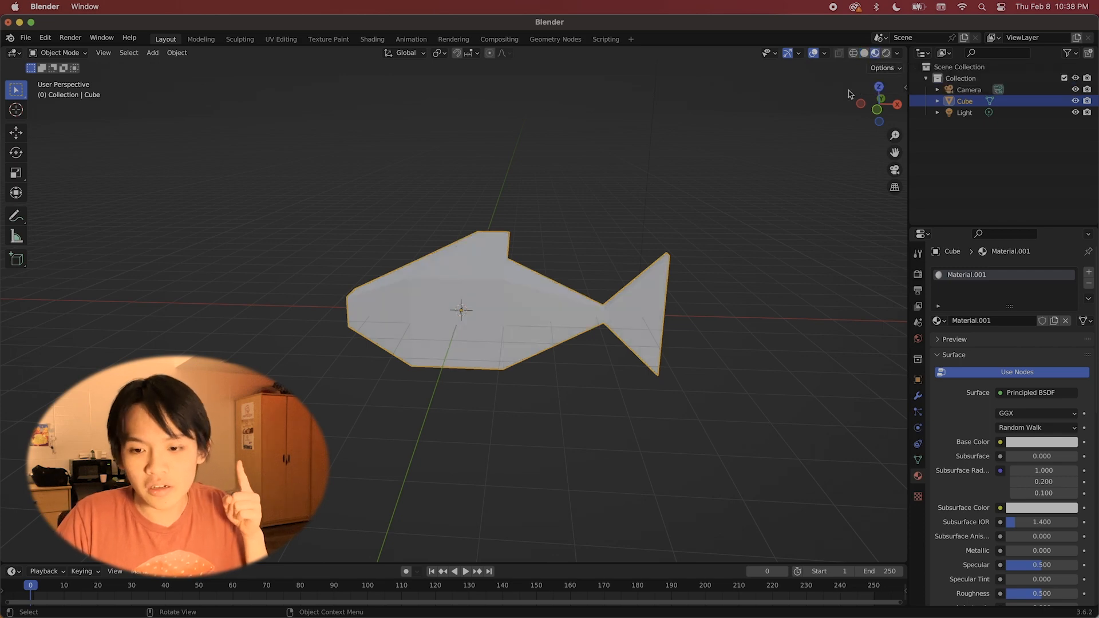
click(728, 204)
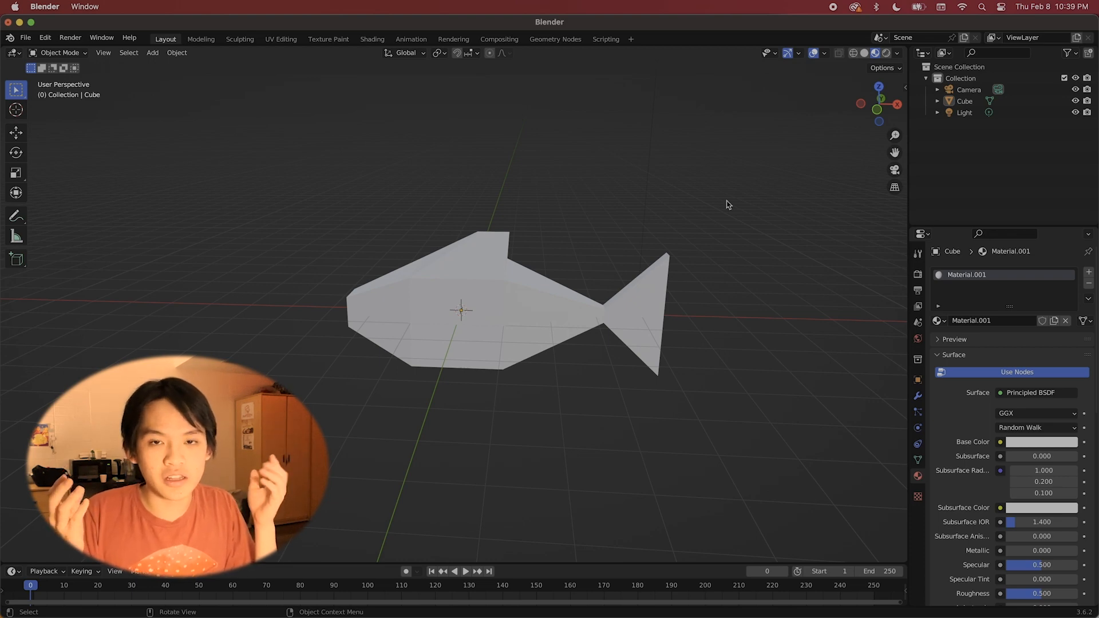
click(1023, 443)
drag(1032, 336, 1033, 357)
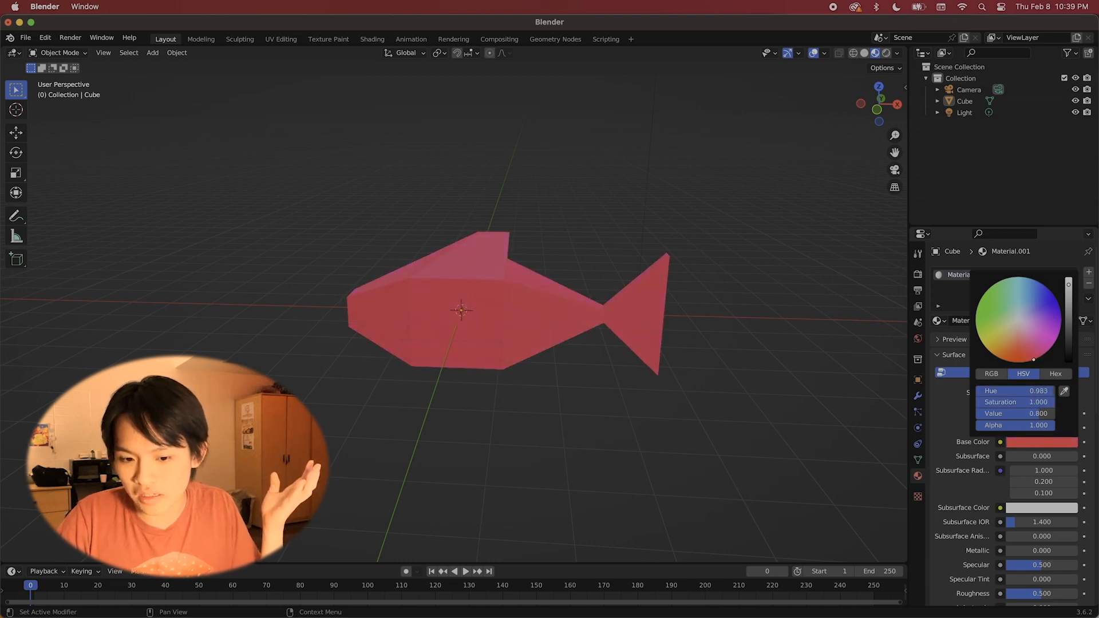
click(1045, 292)
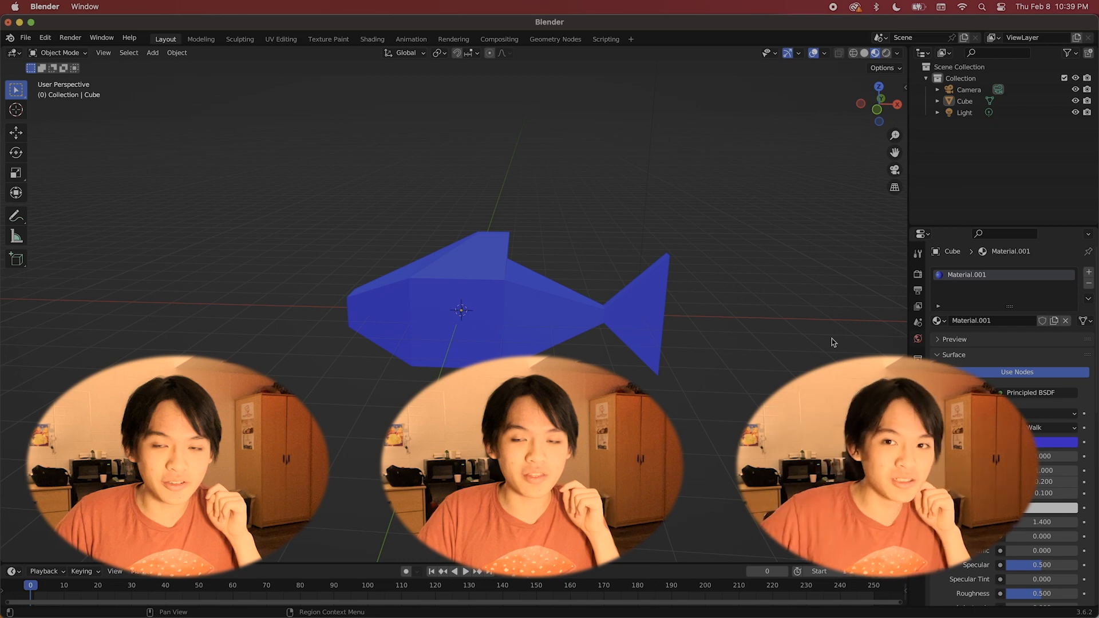
Step: Add a second material slot to the fish, create a new material in it and set its Base Color to purple
click(1088, 271)
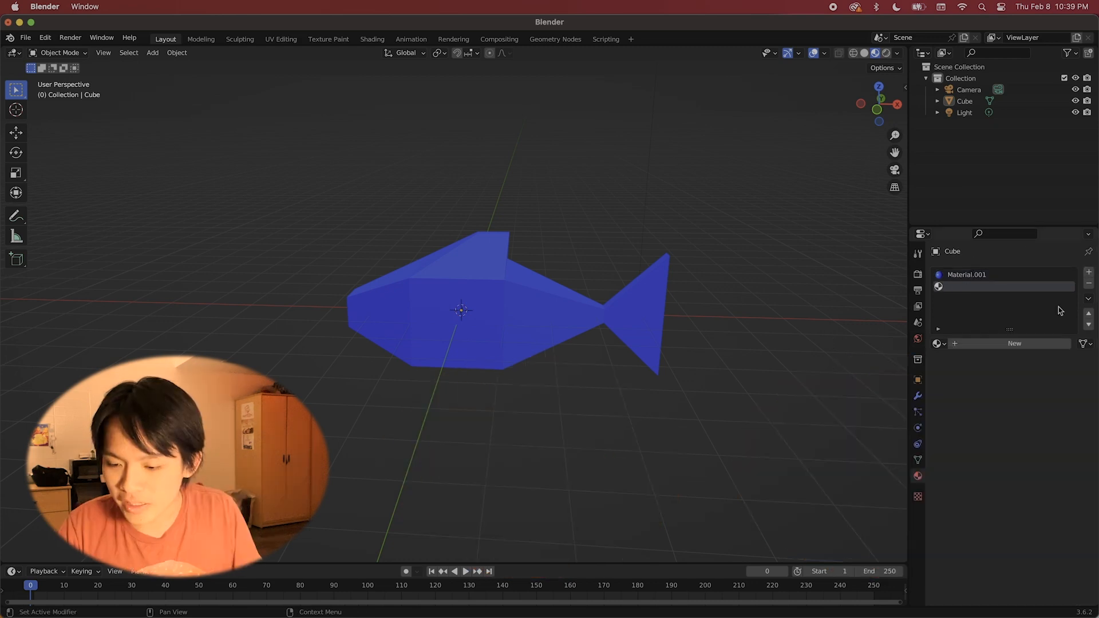
click(996, 343)
click(1027, 463)
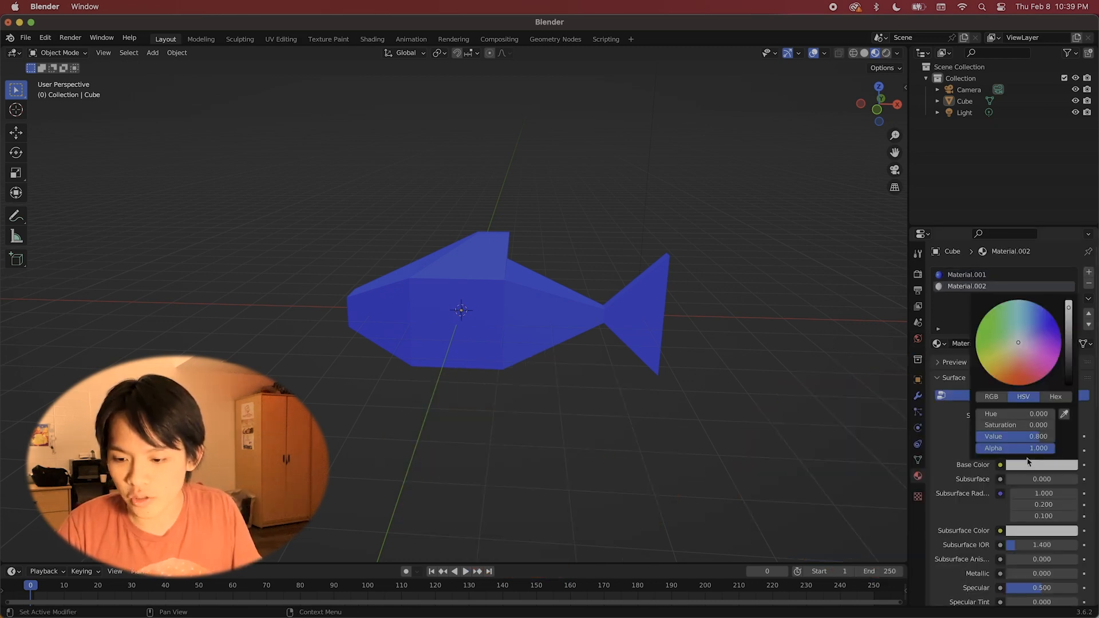
click(1044, 348)
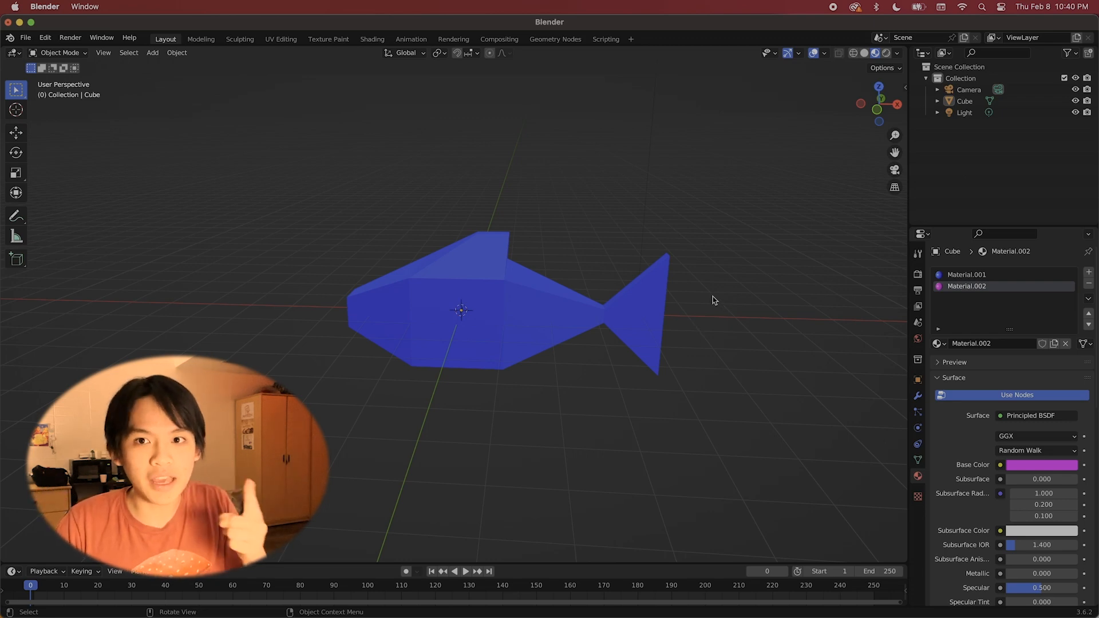
Step: In Edit Mode, select the faces around the fish's middle body section, including the far side, and assign the purple material to them
key(Tab)
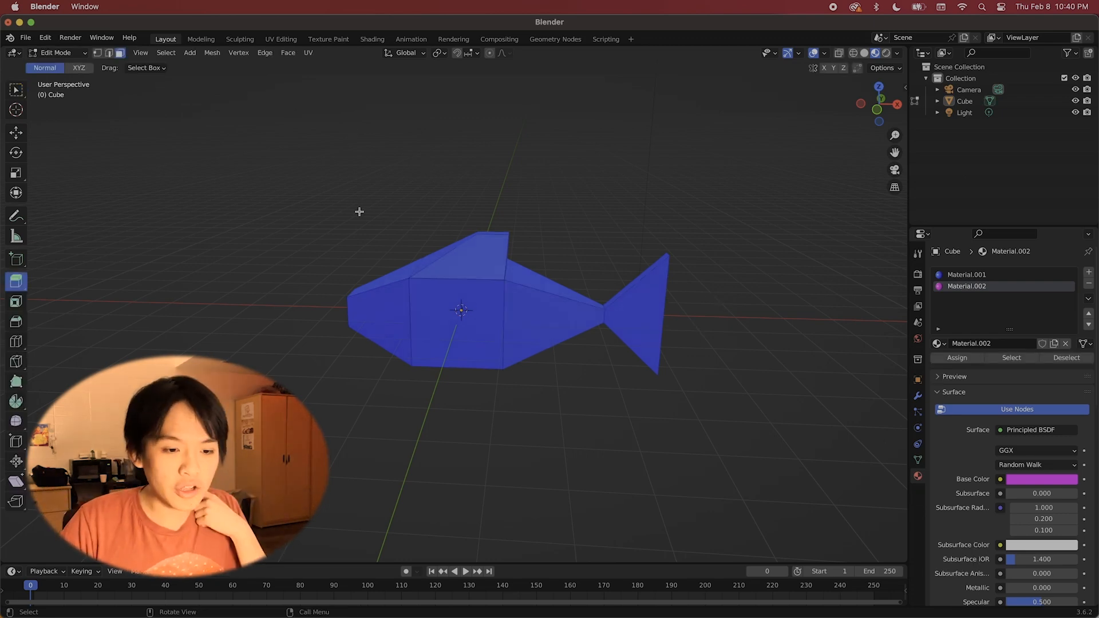
drag(451, 216, 491, 380)
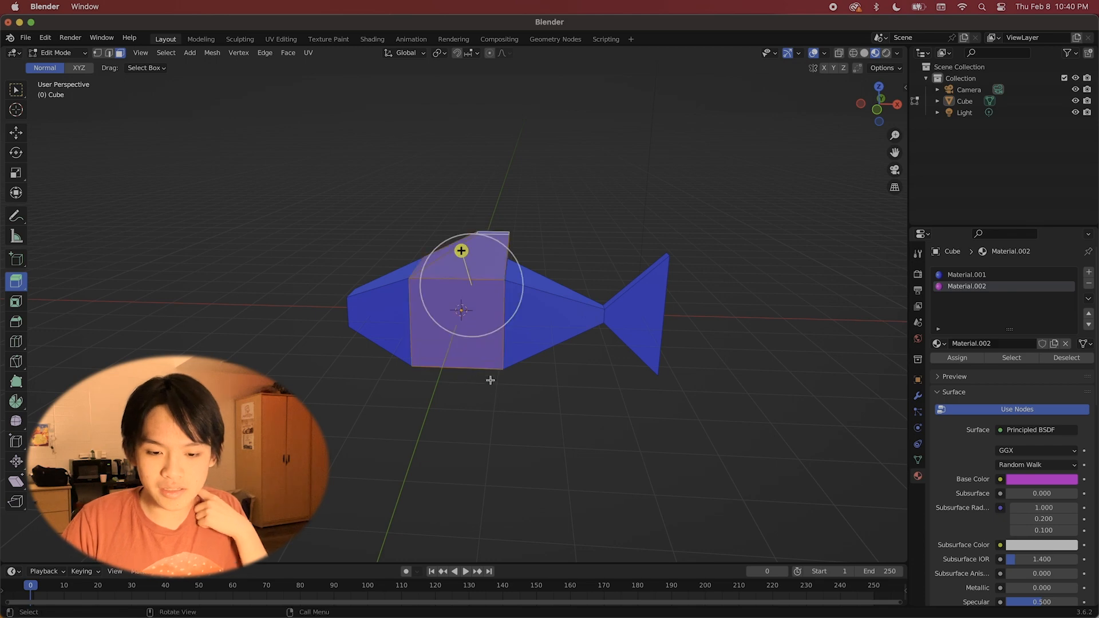
scroll(488, 347, left, 4)
scroll(488, 347, left, 10)
scroll(518, 326, left, 15)
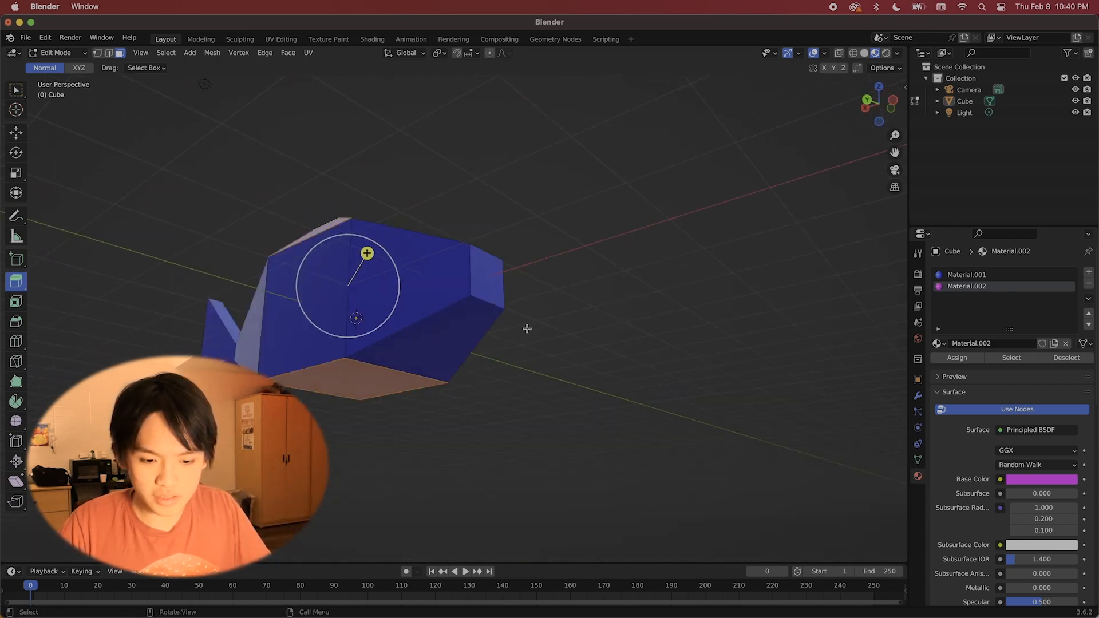
scroll(525, 329, up, 5)
shift+click(411, 361)
scroll(430, 352, right, 12)
scroll(393, 347, right, 8)
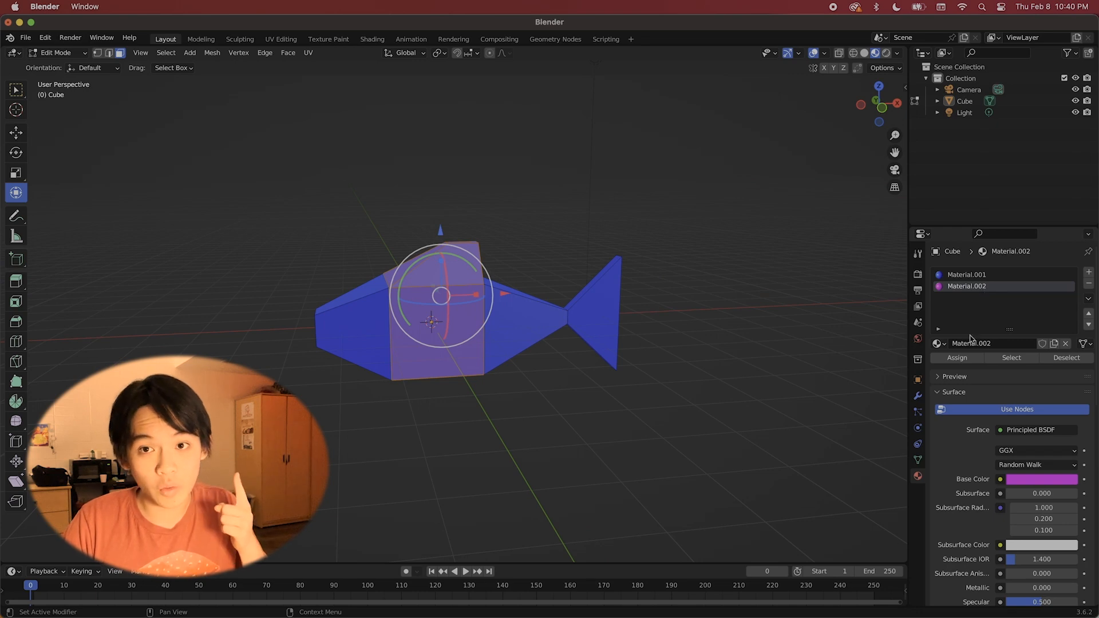
click(972, 356)
Step: Assign the purple Material.002 to the fish's tail fin faces, deselect them and inspect the coloring from behind
click(594, 314)
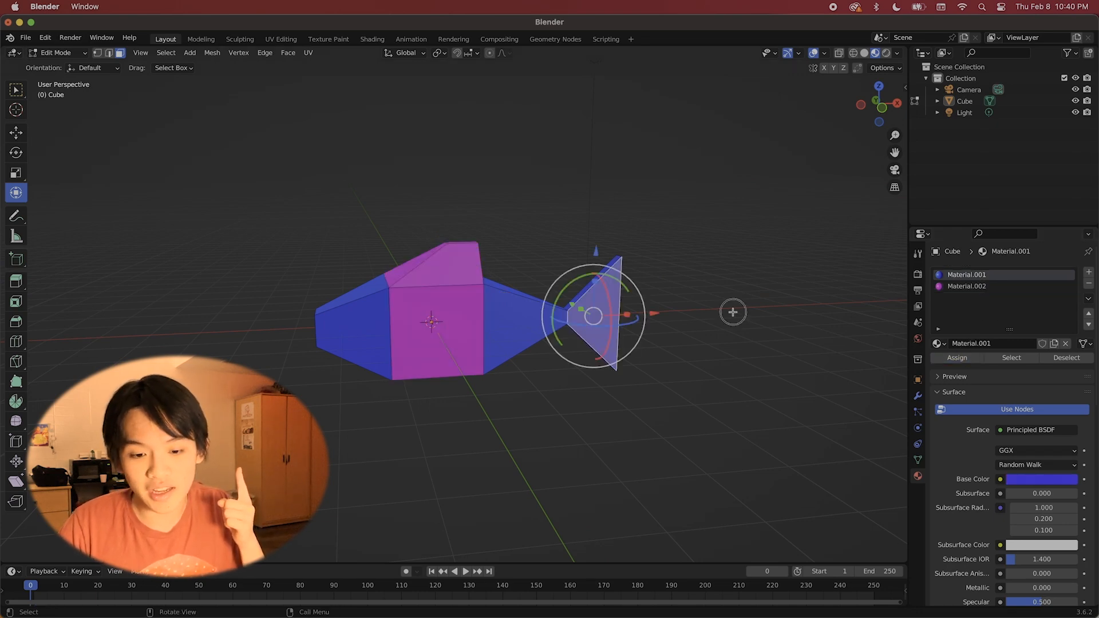
click(991, 288)
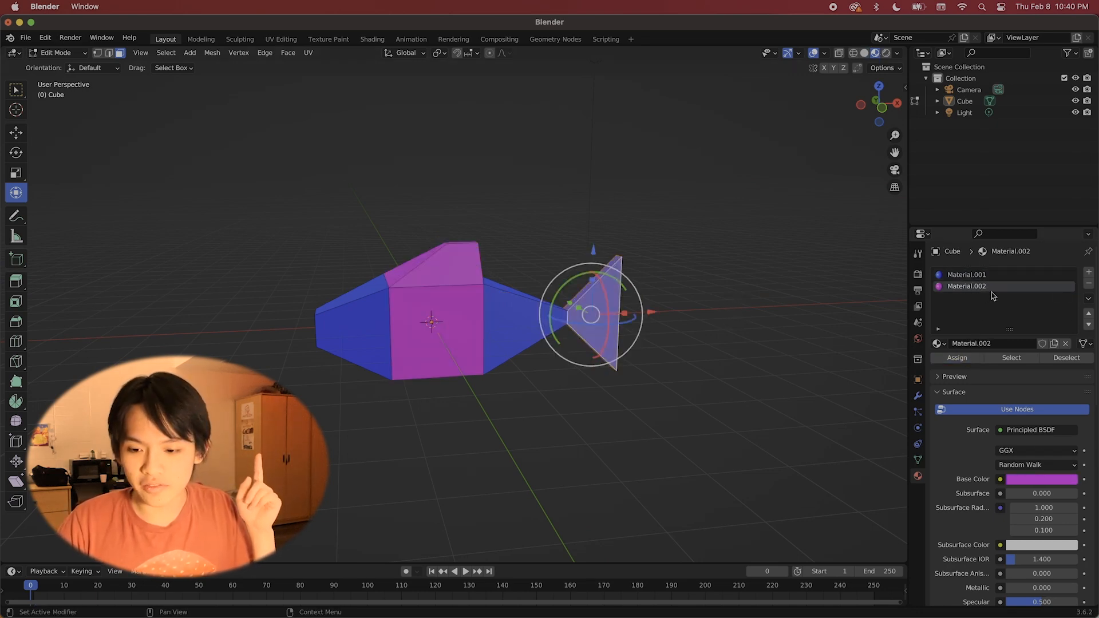
click(957, 358)
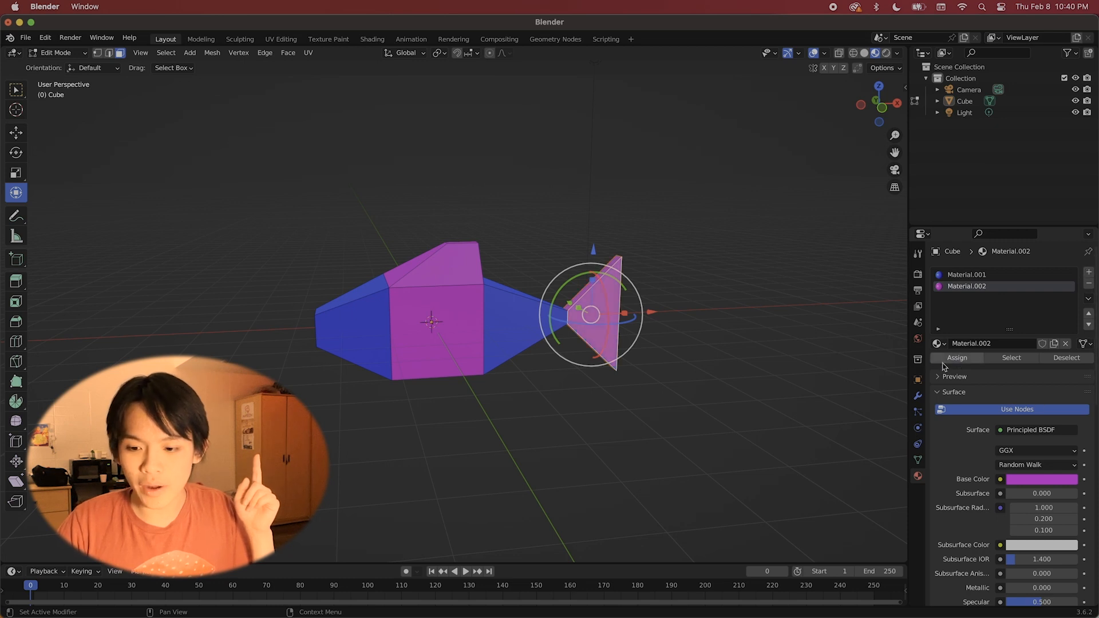
click(772, 363)
scroll(773, 362, right, 10)
scroll(776, 360, right, 15)
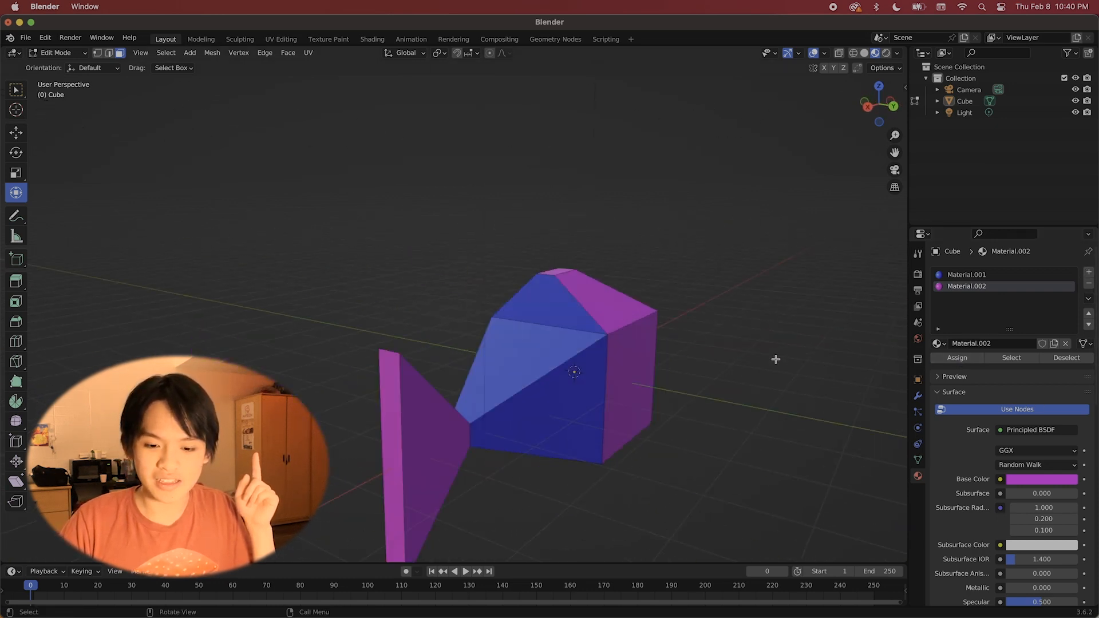